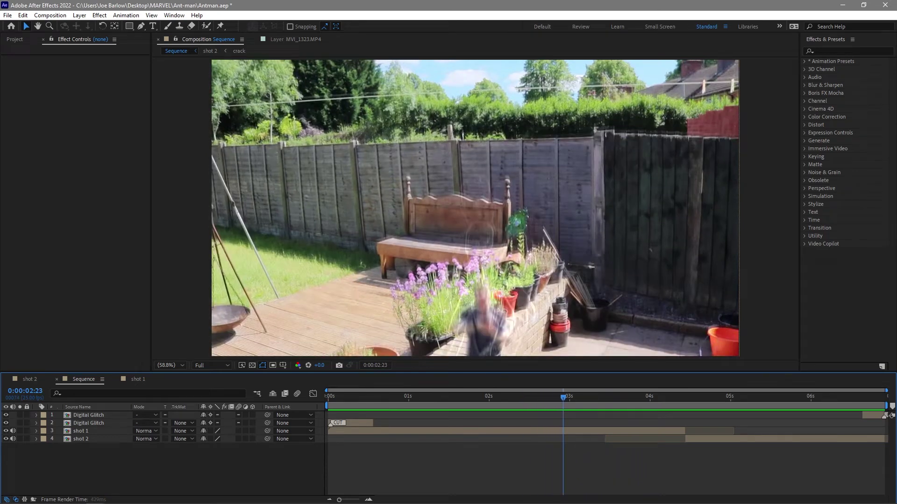
Step: Scrub through the Sequence edit and open the shot 2 composition
{"action": "left_click_drag", "start_coordinate": [614, 397], "coordinate": [534, 398]}
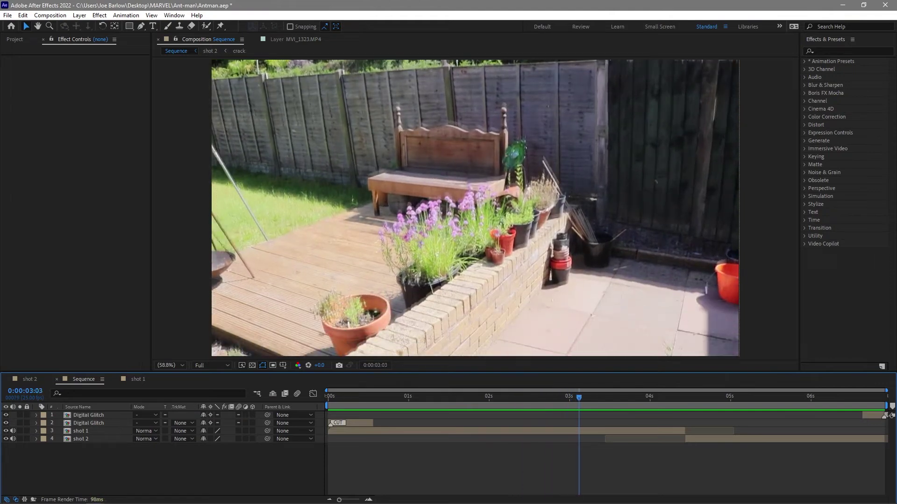
{"action": "left_click", "coordinate": [81, 431]}
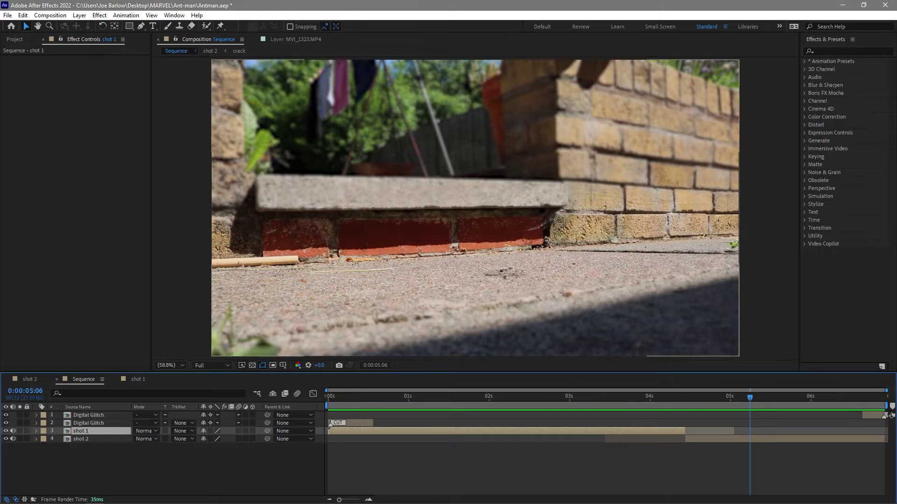
{"action": "double_click", "coordinate": [81, 439]}
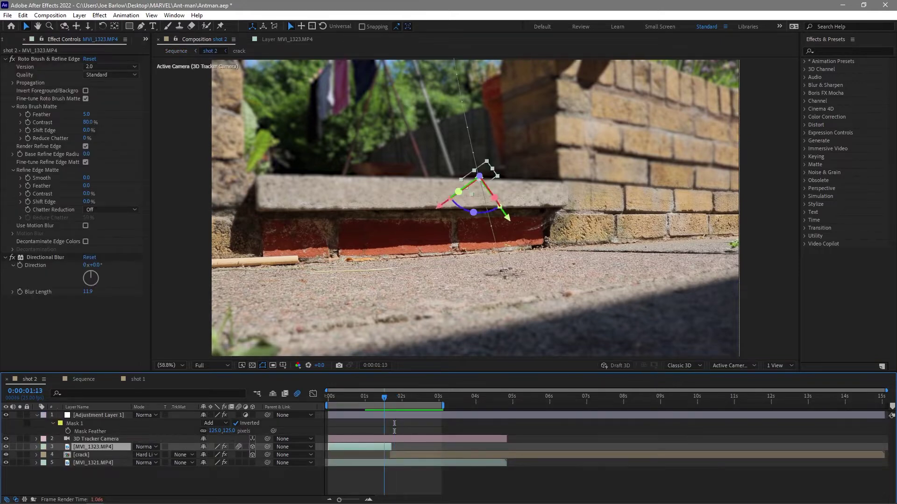
Step: Examine the falling figure in shot 2 frame by frame from 0:00:01:06 to 0:00:01:12
{"action": "left_click_drag", "start_coordinate": [335, 398], "coordinate": [371, 398]}
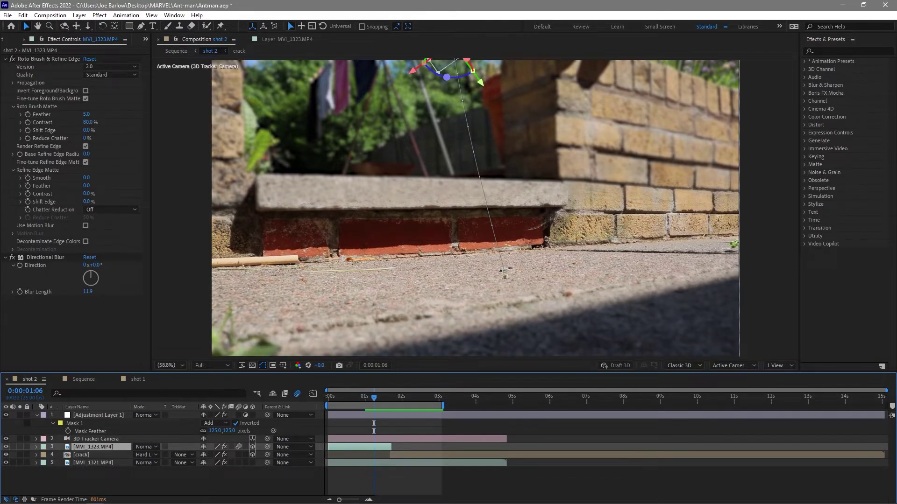
{"action": "key", "text": "Page_Down"}
{"action": "key", "text": "Page_Down"}
{"action": "key", "text": "Page_Down"}
{"action": "key", "text": "Page_Down"}
{"action": "key", "text": "Page_Down"}
{"action": "key", "text": "Page_Down"}
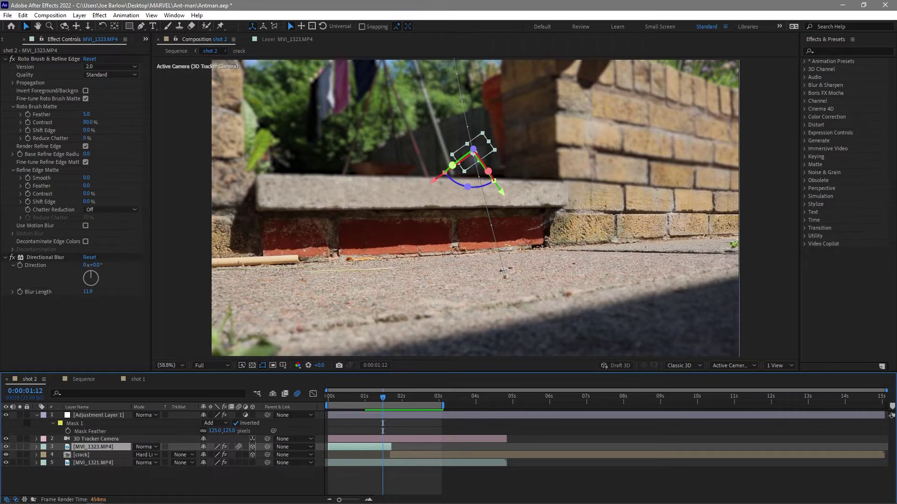
Step: Disable the Directional Blur effect on the MVI_1323.MP4 layer and check an earlier frame of the fall
{"action": "left_click", "coordinate": [5, 59]}
{"action": "left_click", "coordinate": [12, 67]}
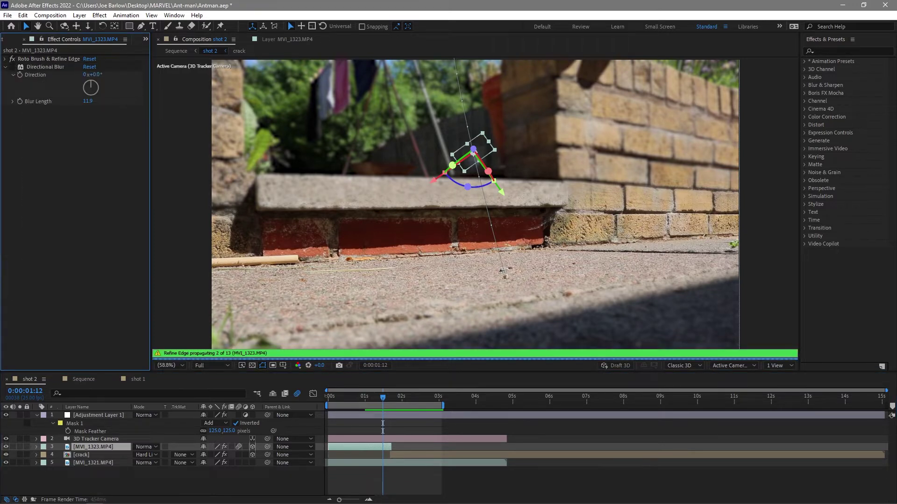
{"action": "left_click", "coordinate": [159, 483]}
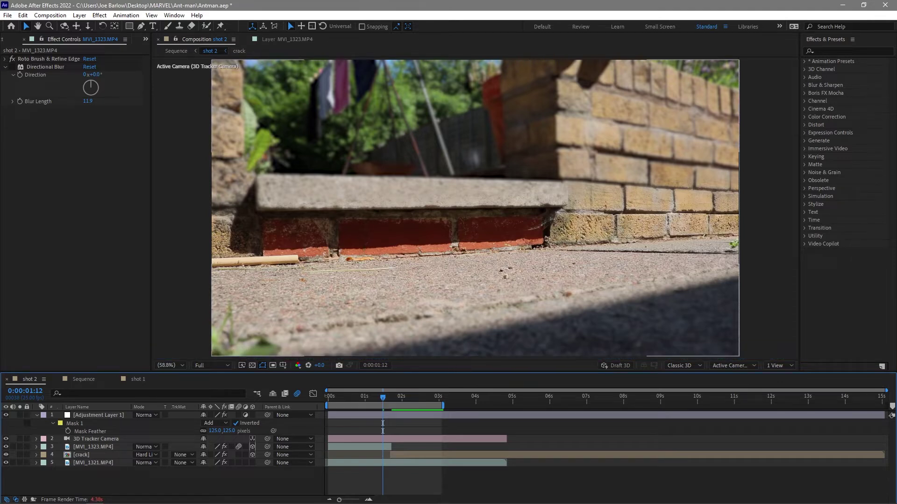
{"action": "left_click", "coordinate": [374, 397]}
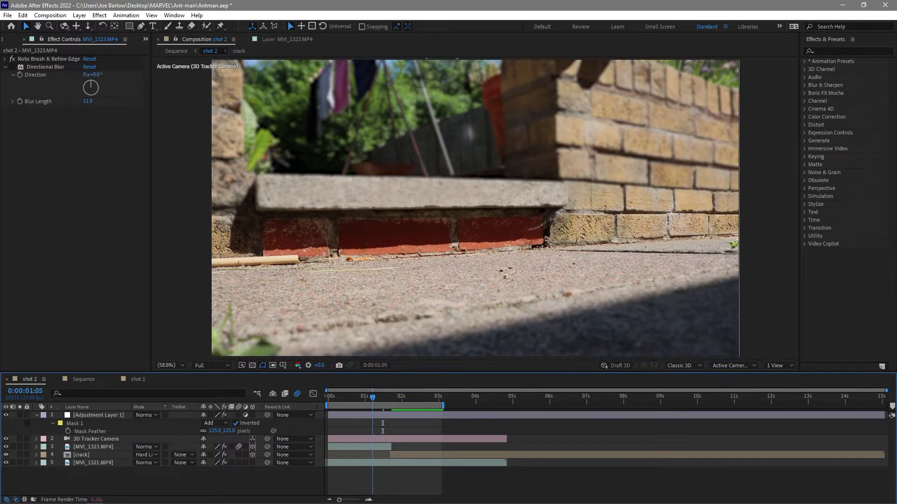
Step: Turn off motion blur for the MVI_1323.MP4 layer and check the last frames of the fall
{"action": "left_click", "coordinate": [94, 447]}
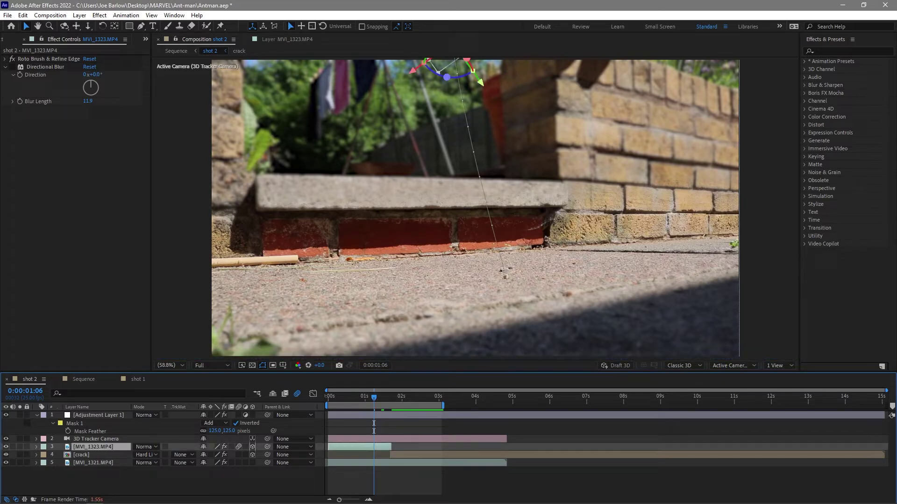
{"action": "left_click", "coordinate": [239, 447]}
{"action": "left_click", "coordinate": [238, 481]}
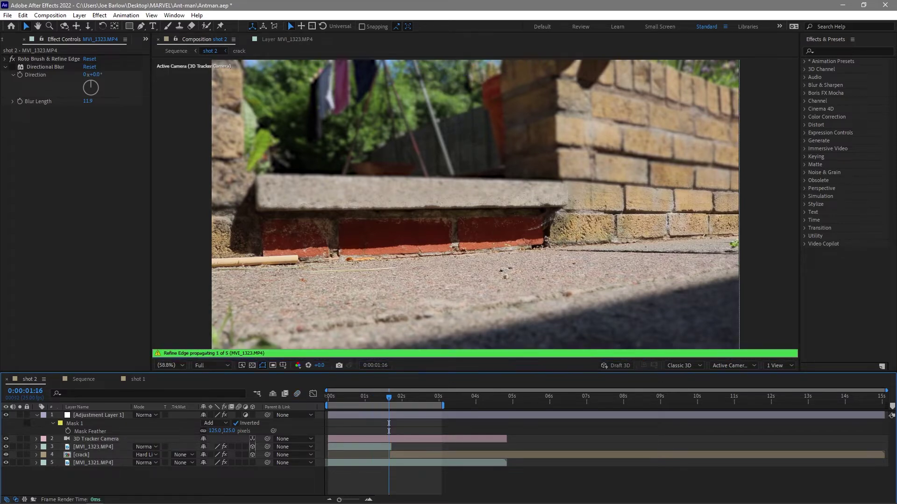
{"action": "left_click", "coordinate": [385, 398]}
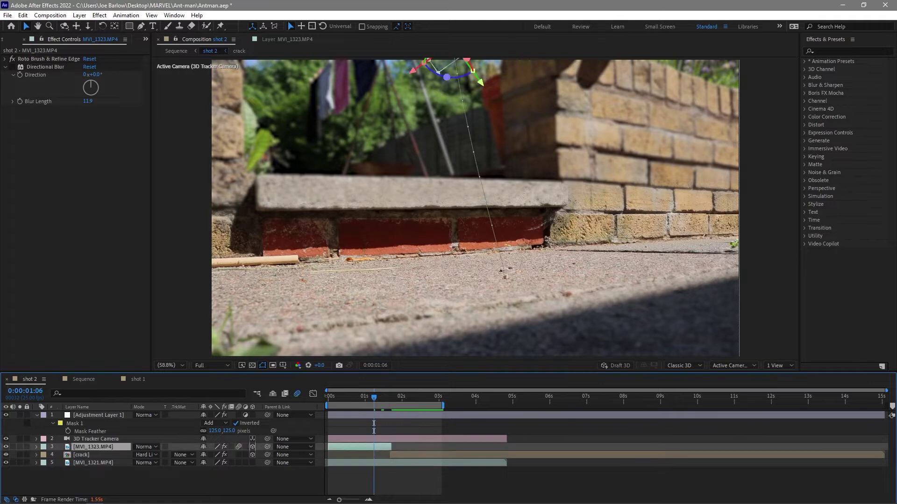
Step: Re-enable Directional Blur on the MVI_1323.MP4 layer and go back to 0:00:00:23
{"action": "left_click", "coordinate": [13, 67]}
{"action": "mouse_move", "coordinate": [374, 397]}
{"action": "left_mouse_down"}
{"action": "mouse_move", "coordinate": [407, 397]}
{"action": "mouse_move", "coordinate": [362, 397]}
{"action": "left_mouse_up"}
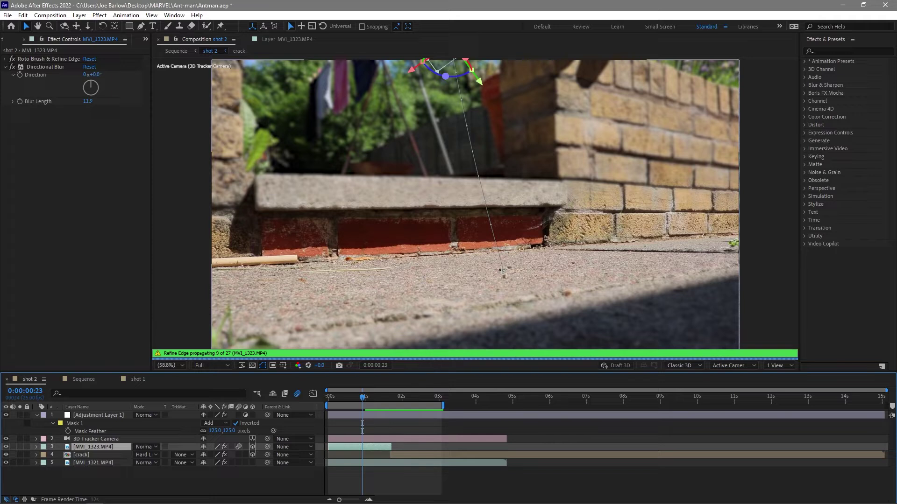
Step: Examine the masked Gaussian Blur on Adjustment Layer 1 and play back the fall and impact in shot 2
{"action": "left_click", "coordinate": [99, 415]}
{"action": "left_click", "coordinate": [87, 67]}
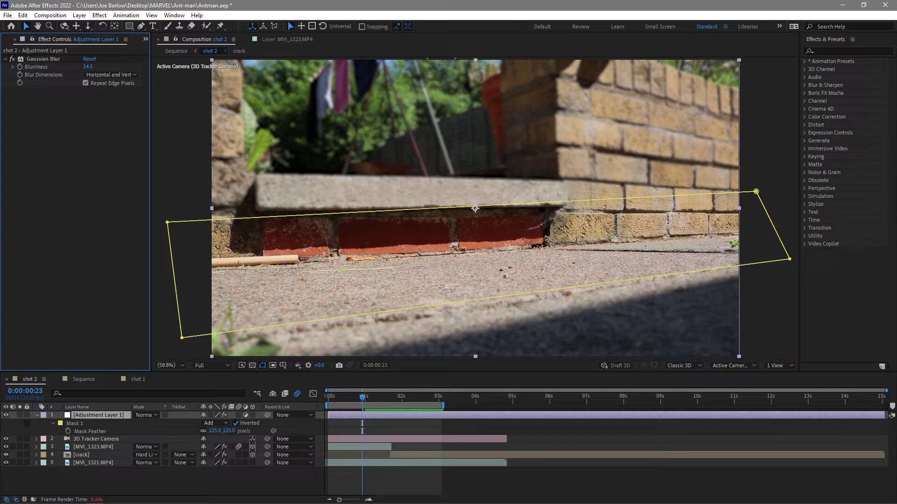
{"action": "key", "text": "space"}
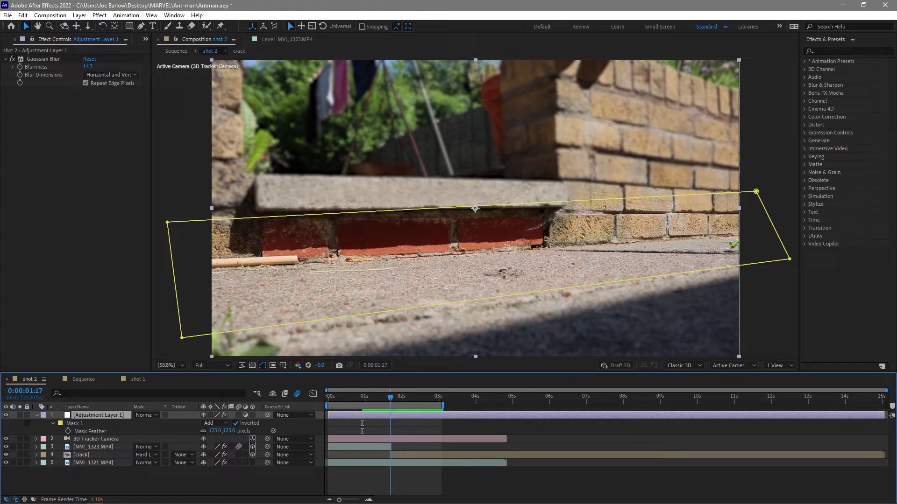
{"action": "key", "text": "Home"}
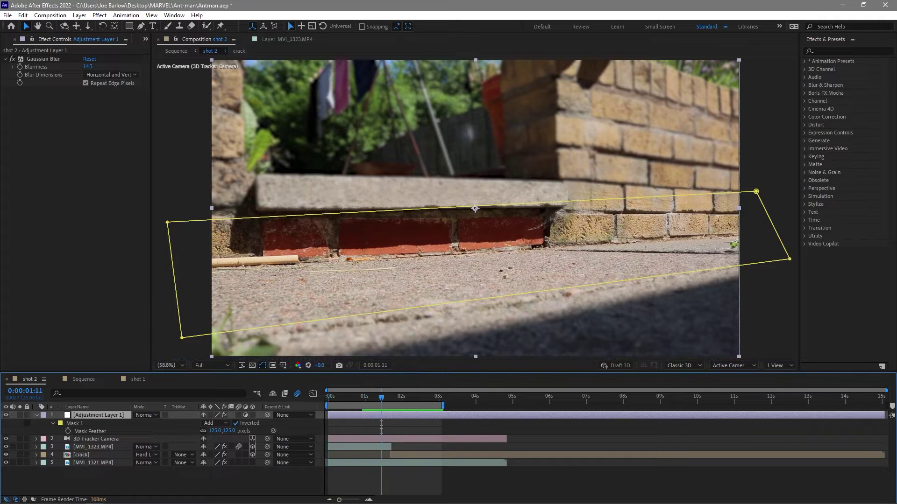
Step: Open the shot 1 composition and return to its first frame to review the shot
{"action": "left_click", "coordinate": [138, 379]}
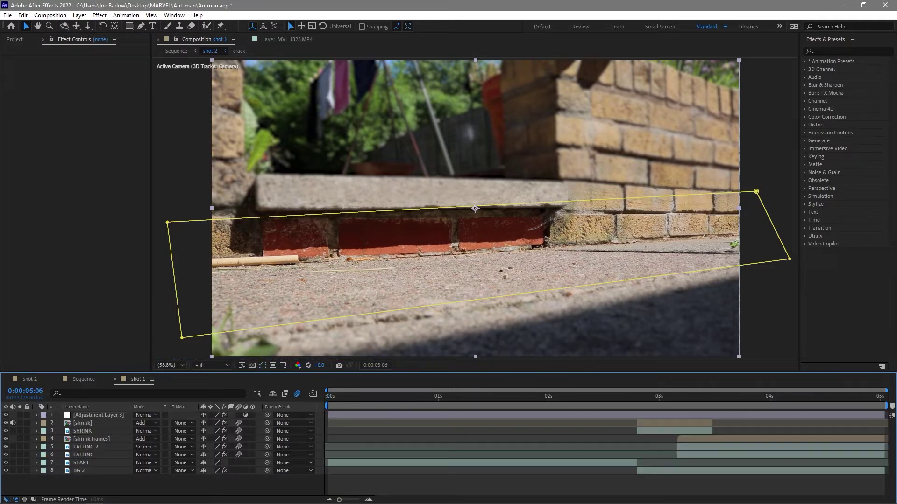
{"action": "left_click", "coordinate": [364, 396]}
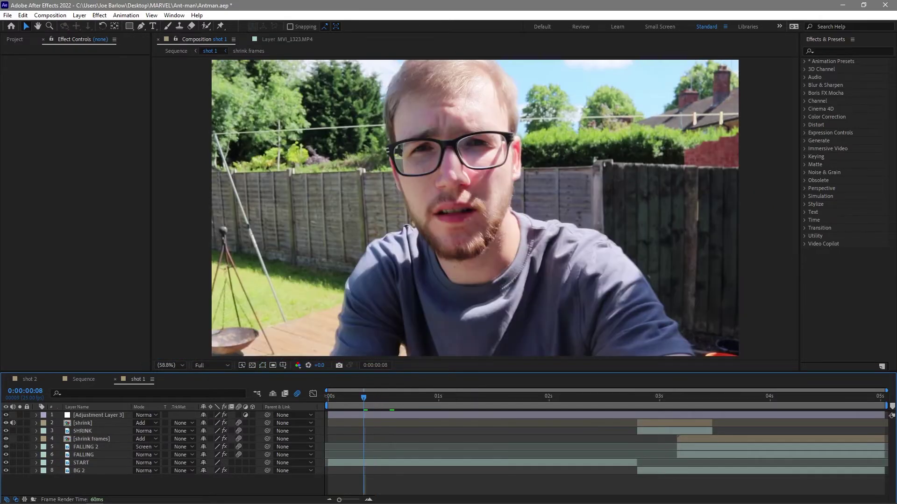
{"action": "left_click_drag", "start_coordinate": [363, 397], "coordinate": [328, 397]}
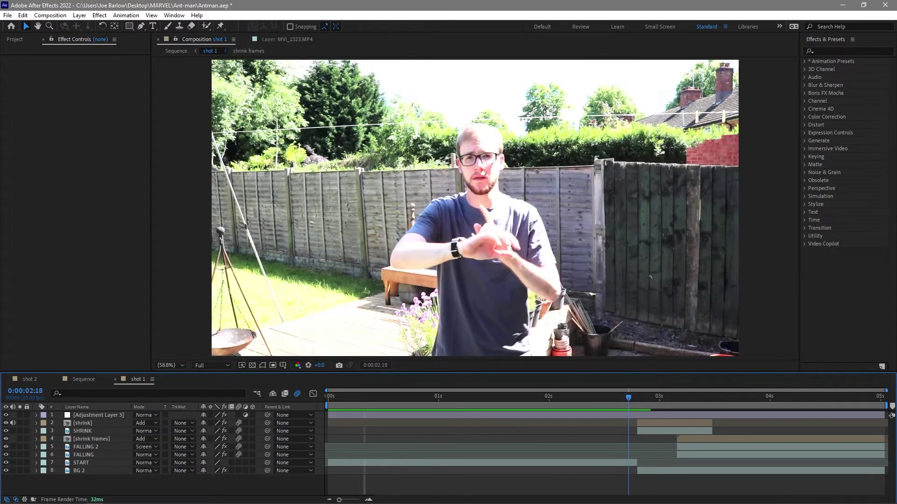
Step: Examine the frames of shot 1 leading into the start of the shrink, between 0:00:02:10 and 0:00:02:21
{"action": "key", "text": "Page_Up"}
{"action": "key", "text": "Page_Up"}
{"action": "key", "text": "Page_Down"}
{"action": "key", "text": "Page_Down"}
{"action": "key", "text": "Page_Down"}
{"action": "key", "text": "Page_Down"}
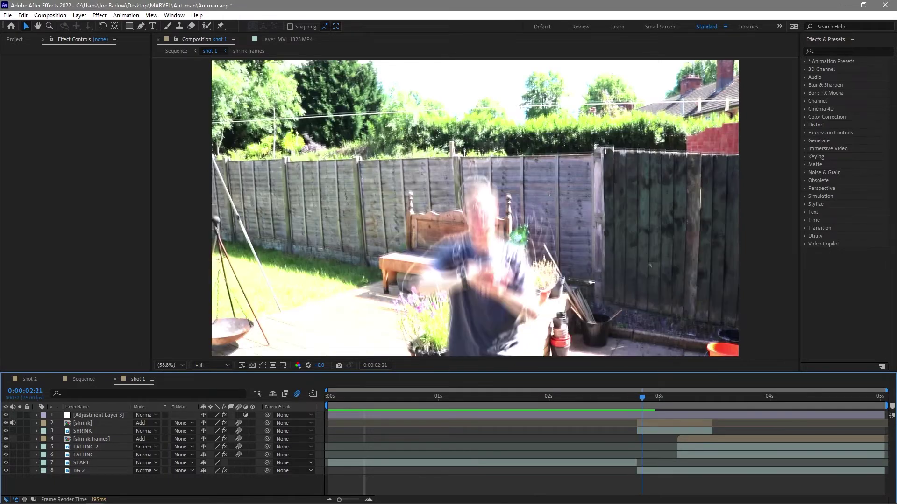
{"action": "key", "text": "Page_Up"}
{"action": "key", "text": "Page_Up"}
{"action": "key", "text": "Page_Up"}
{"action": "key", "text": "Page_Up"}
{"action": "key", "text": "Page_Up"}
{"action": "key", "text": "Page_Up"}
{"action": "key", "text": "Page_Up"}
{"action": "key", "text": "Page_Up"}
{"action": "key", "text": "Page_Up"}
{"action": "key", "text": "Page_Up"}
{"action": "key", "text": "Page_Up"}
{"action": "key", "text": "Page_Up"}
{"action": "key", "text": "Page_Up"}
{"action": "key", "text": "Page_Up"}
{"action": "key", "text": "Page_Up"}
{"action": "key", "text": "Page_Up"}
{"action": "key", "text": "Page_Up"}
{"action": "key", "text": "Page_Down"}
{"action": "key", "text": "Page_Down"}
{"action": "key", "text": "Page_Down"}
{"action": "key", "text": "Page_Down"}
{"action": "key", "text": "Page_Down"}
{"action": "key", "text": "Page_Down"}
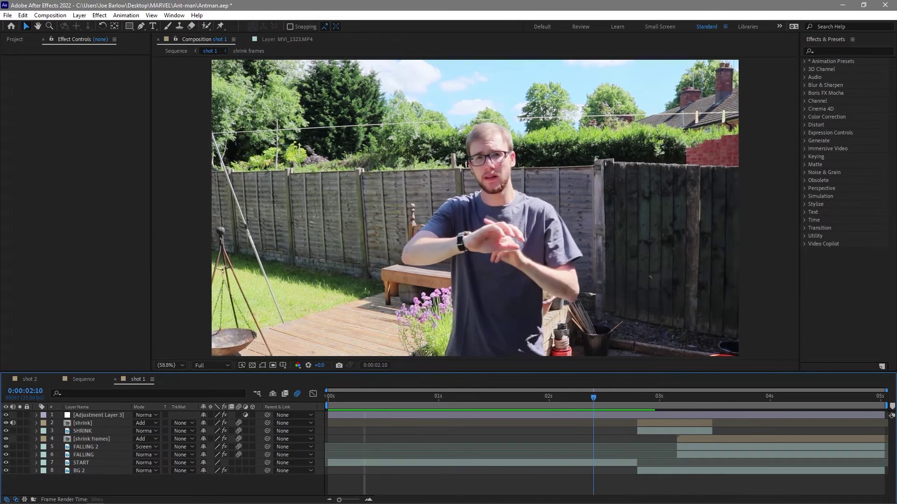
Step: Step forward through the shrinking figure past 0:00:02:21, and return to the start of the shrink
{"action": "key", "text": "Page_Down"}
{"action": "key", "text": "Page_Down"}
{"action": "key", "text": "Page_Down"}
{"action": "key", "text": "Page_Down"}
{"action": "key", "text": "Page_Down"}
{"action": "key", "text": "Page_Down"}
{"action": "key", "text": "Page_Down"}
{"action": "key", "text": "Page_Down"}
{"action": "key", "text": "Page_Down"}
{"action": "key", "text": "Page_Down"}
{"action": "key", "text": "Page_Down"}
{"action": "key", "text": "Page_Down"}
{"action": "key", "text": "Page_Down"}
{"action": "key", "text": "Page_Down"}
{"action": "key", "text": "Page_Down"}
{"action": "key", "text": "Page_Down"}
{"action": "key", "text": "Page_Down"}
{"action": "key", "text": "Page_Up"}
{"action": "key", "text": "Page_Up"}
{"action": "key", "text": "Page_Up"}
{"action": "key", "text": "Page_Up"}
{"action": "key", "text": "Page_Up"}
{"action": "key", "text": "Page_Up"}
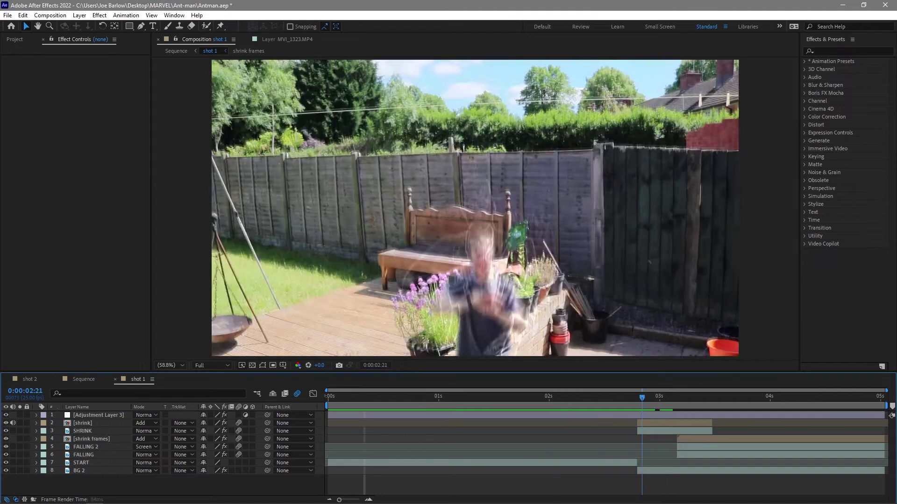
{"action": "key", "text": "Page_Up"}
Step: Select the [shrink] layer to view its effects and compare the frames from 0:00:02:16 to 0:00:02:20
{"action": "left_click", "coordinate": [83, 423]}
{"action": "key", "text": "Page_Up"}
{"action": "key", "text": "Page_Up"}
{"action": "key", "text": "Page_Up"}
{"action": "key", "text": "Page_Up"}
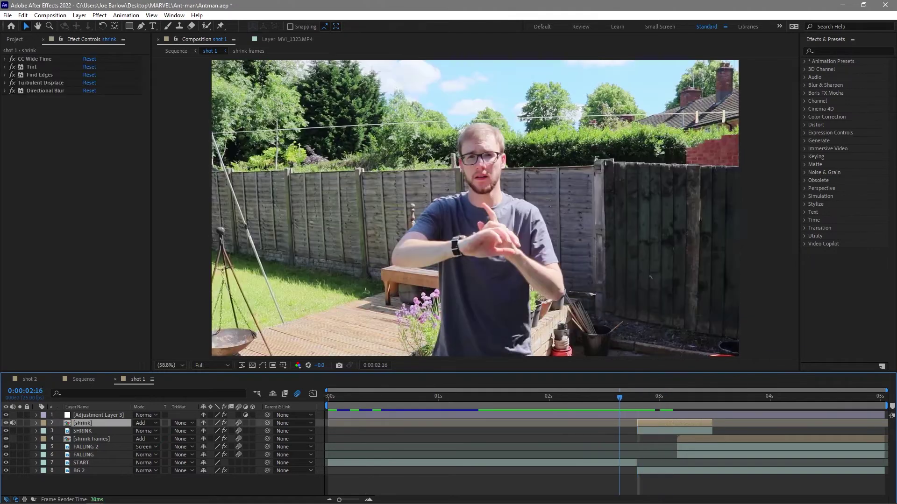
{"action": "key", "text": "Page_Down"}
{"action": "key", "text": "Page_Down"}
{"action": "key", "text": "Page_Down"}
{"action": "key", "text": "Page_Down"}
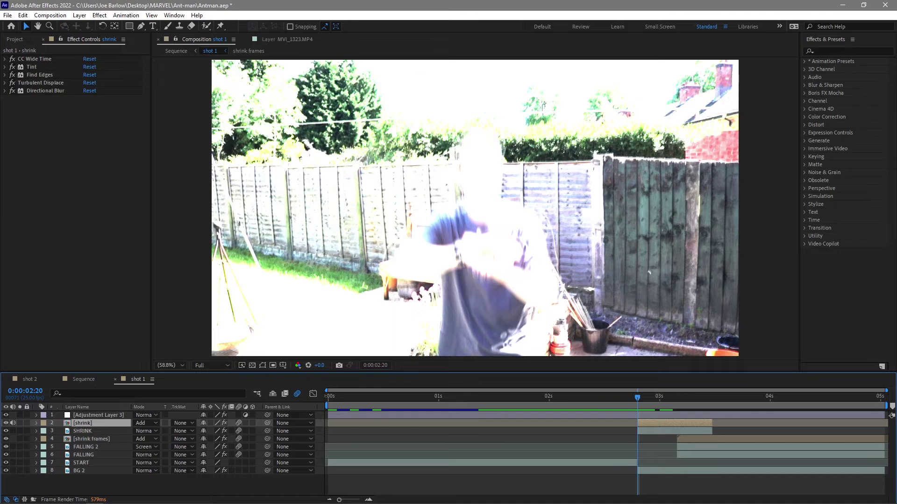
Step: Step back and forth through the shrink frames around 0:00:02:20, ending before the flash
{"action": "key", "text": "Page_Down"}
{"action": "key", "text": "Page_Down"}
{"action": "key", "text": "Page_Down"}
{"action": "key", "text": "Page_Down"}
{"action": "key", "text": "Page_Up"}
{"action": "key", "text": "Page_Up"}
{"action": "key", "text": "Page_Up"}
{"action": "key", "text": "Page_Up"}
{"action": "key", "text": "Page_Down"}
{"action": "key", "text": "Page_Down"}
{"action": "key", "text": "Page_Down"}
{"action": "key", "text": "Page_Down"}
{"action": "key", "text": "Page_Down"}
{"action": "key", "text": "Page_Down"}
{"action": "key", "text": "Page_Up"}
{"action": "key", "text": "Page_Up"}
{"action": "key", "text": "Page_Up"}
{"action": "key", "text": "Page_Up"}
{"action": "key", "text": "Page_Up"}
{"action": "key", "text": "Page_Up"}
{"action": "key", "text": "Page_Up"}
{"action": "key", "text": "Page_Up"}
{"action": "key", "text": "Page_Up"}
{"action": "key", "text": "Page_Up"}
{"action": "key", "text": "Page_Up"}
{"action": "key", "text": "Page_Up"}
{"action": "key", "text": "Page_Up"}
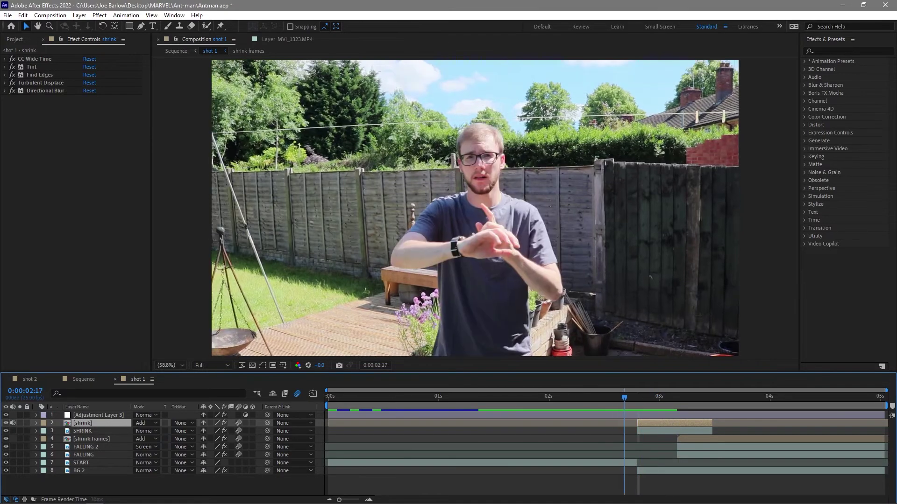
Step: Play back the lead-up to the shrink and stop on the bright flash frame at 0:00:02:19
{"action": "key", "text": "space"}
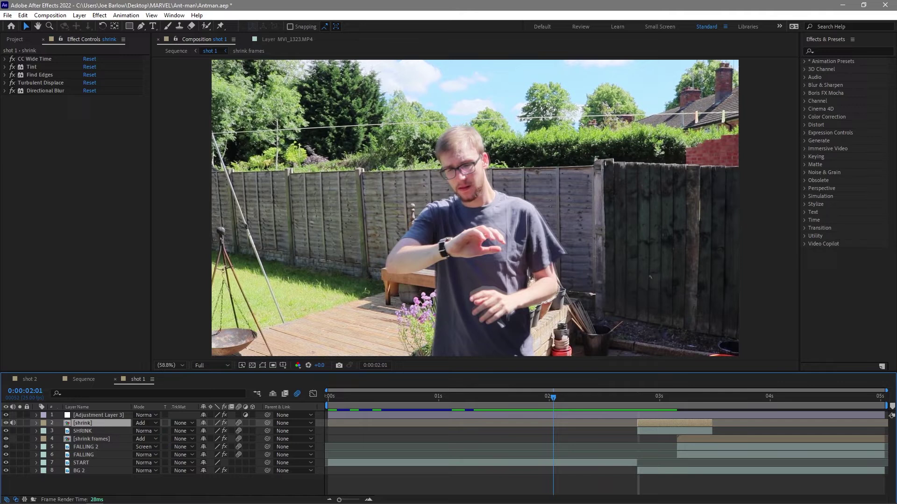
{"action": "key", "text": "space"}
{"action": "key", "text": "Page_Down"}
{"action": "key", "text": "Page_Down"}
{"action": "key", "text": "Page_Down"}
{"action": "key", "text": "Page_Down"}
{"action": "key", "text": "Page_Down"}
{"action": "key", "text": "Page_Down"}
{"action": "key", "text": "Page_Down"}
{"action": "key", "text": "Page_Down"}
{"action": "key", "text": "Page_Down"}
{"action": "key", "text": "Page_Down"}
{"action": "key", "text": "Page_Down"}
{"action": "key", "text": "Page_Up"}
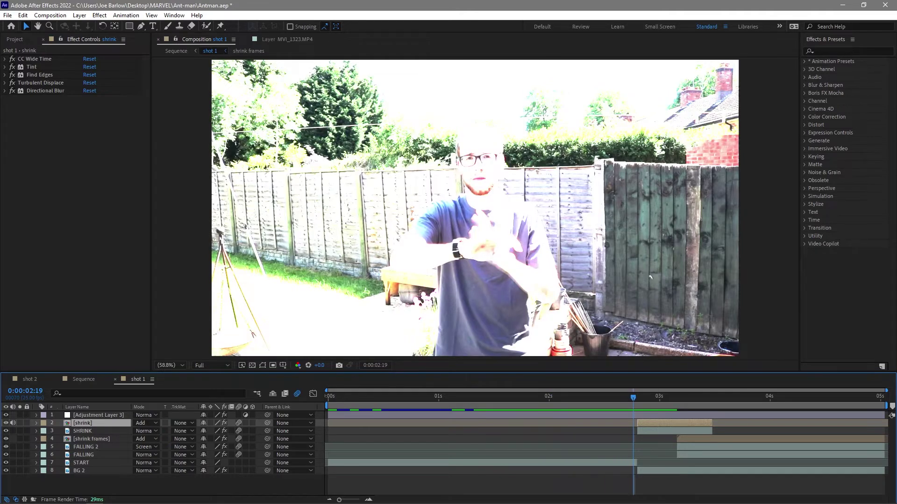
Step: Inspect the Levels effect on Adjustment Layer 3 and hide that layer
{"action": "left_click", "coordinate": [99, 415]}
{"action": "left_click", "coordinate": [34, 59]}
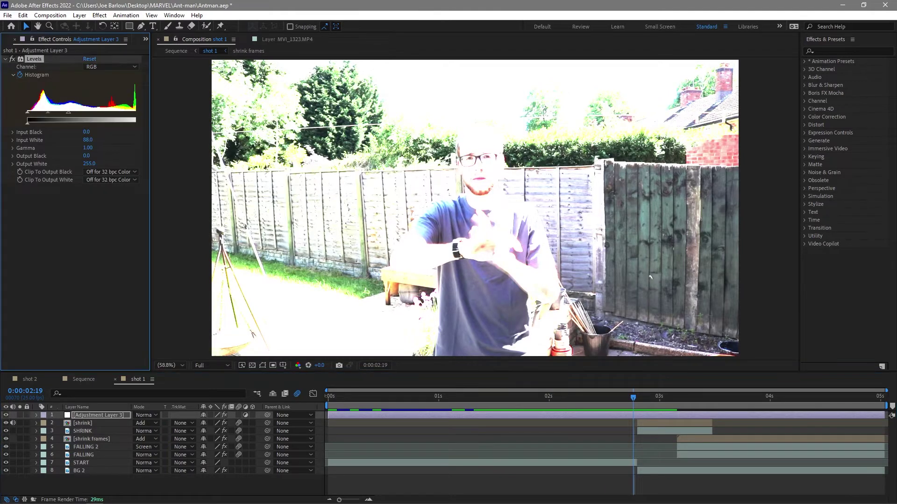
{"action": "left_click", "coordinate": [6, 416]}
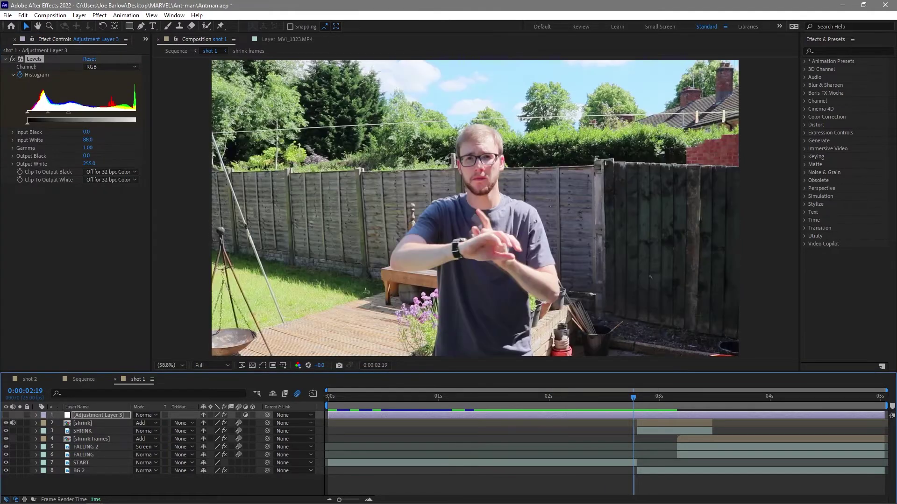
Step: Review the shrink frames around 0:00:02:20 with Adjustment Layer 3 hidden
{"action": "key", "text": "Page_Down"}
{"action": "key", "text": "Page_Down"}
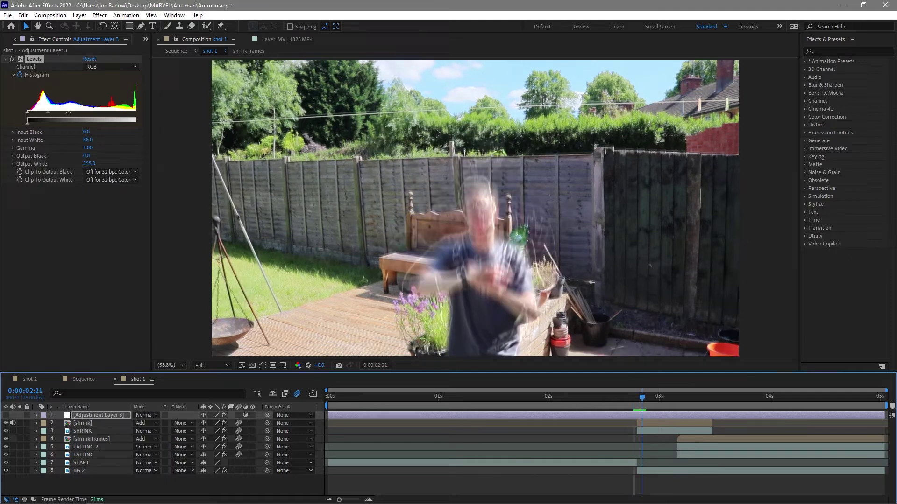
{"action": "key", "text": "Page_Up"}
{"action": "key", "text": "Page_Up"}
{"action": "key", "text": "Page_Down"}
{"action": "key", "text": "Page_Down"}
{"action": "key", "text": "Page_Down"}
{"action": "key", "text": "Page_Down"}
{"action": "key", "text": "Page_Up"}
{"action": "key", "text": "Page_Up"}
{"action": "key", "text": "Page_Up"}
{"action": "key", "text": "Page_Up"}
{"action": "key", "text": "Page_Up"}
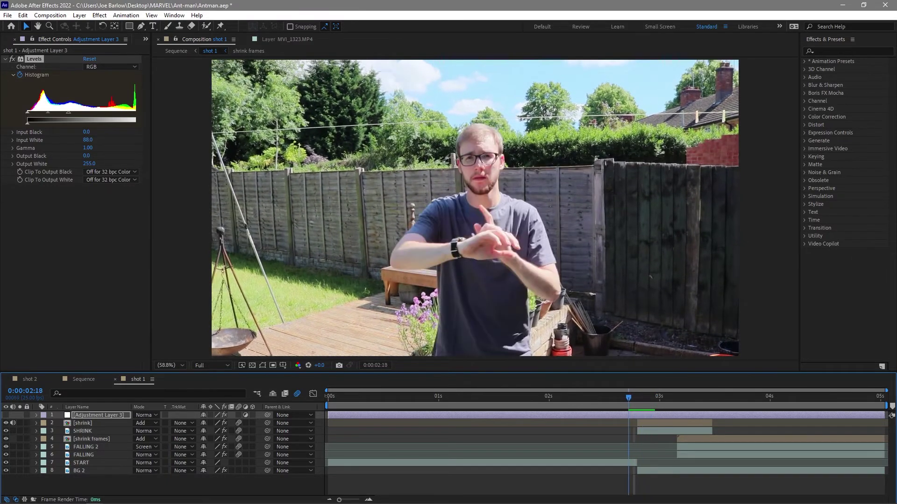
{"action": "key", "text": "Page_Down"}
{"action": "key", "text": "Page_Down"}
Step: Hide all the layers above BG 2 and select the BG 2 background plate
{"action": "left_click", "coordinate": [83, 423]}
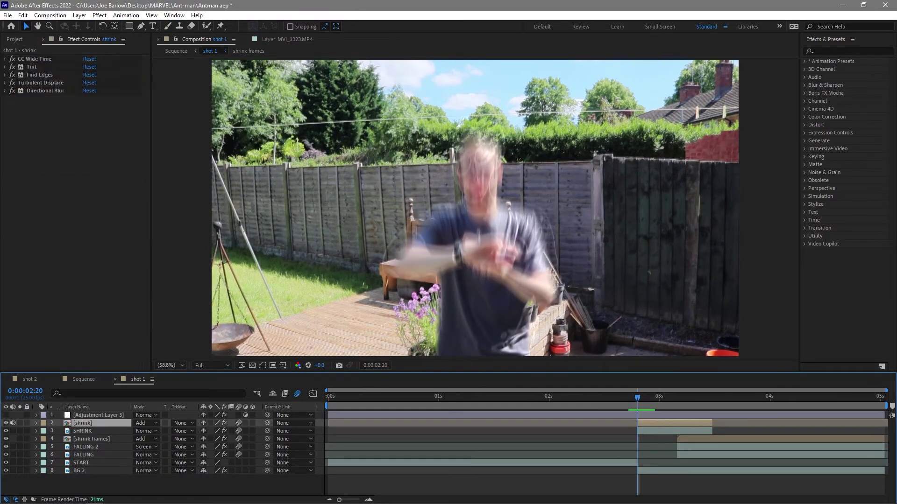
{"action": "left_click_drag", "start_coordinate": [6, 415], "coordinate": [6, 463]}
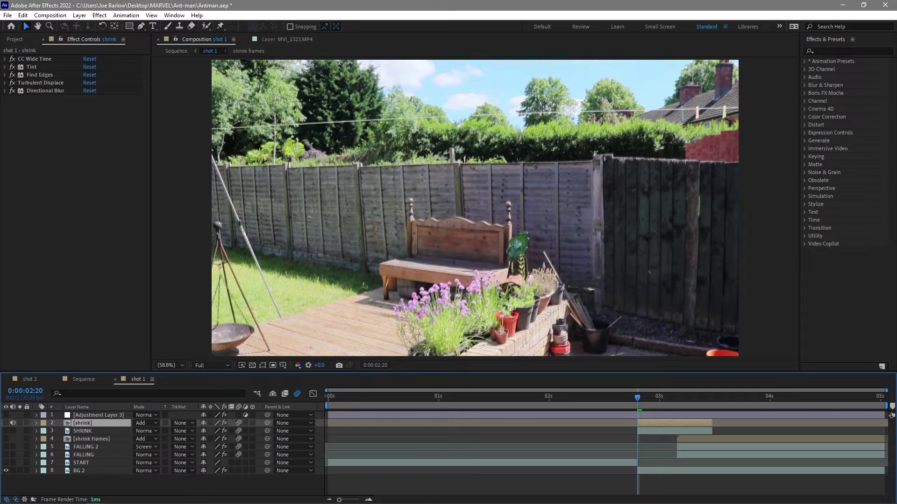
{"action": "left_click", "coordinate": [79, 471]}
Step: Show the START layer again and play shot 1 from 0:00:02:12
{"action": "left_click_drag", "start_coordinate": [637, 397], "coordinate": [602, 398]}
{"action": "left_click", "coordinate": [6, 463]}
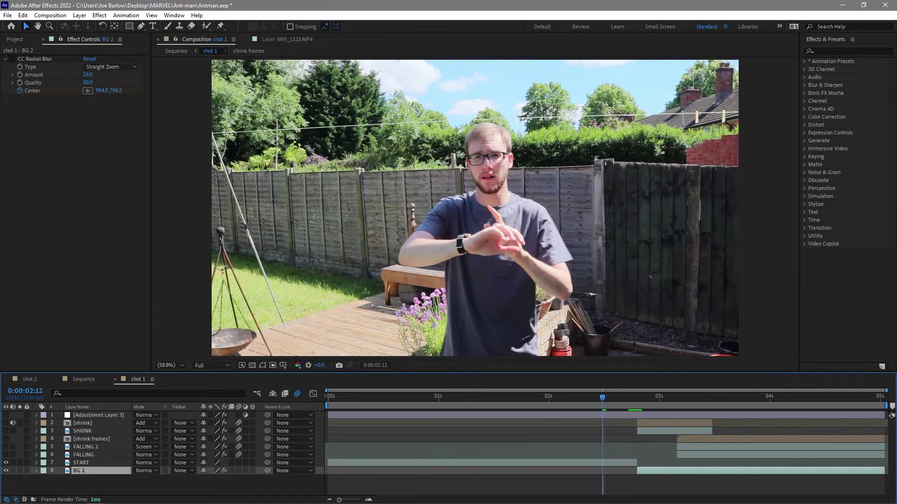
{"action": "left_click", "coordinate": [81, 462]}
{"action": "key", "text": "space"}
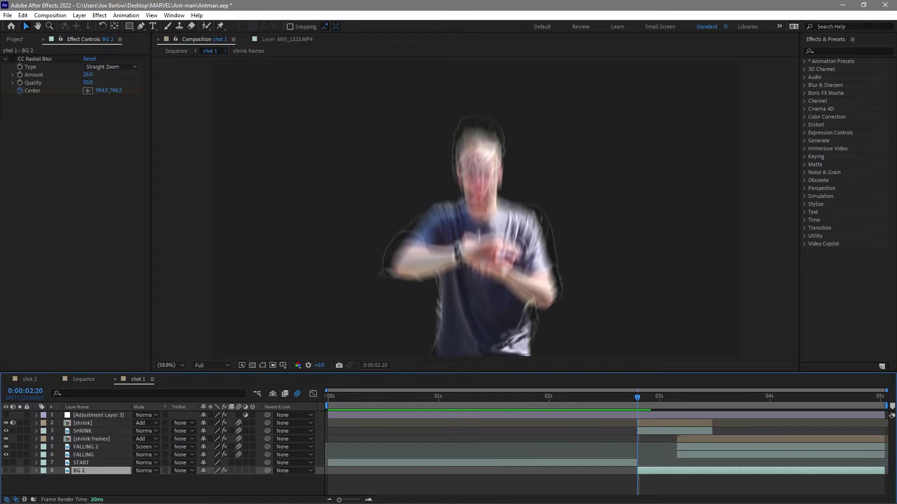
Step: Select the [shrink] layer and step through its frames around 0:00:02:20
{"action": "left_click", "coordinate": [656, 423]}
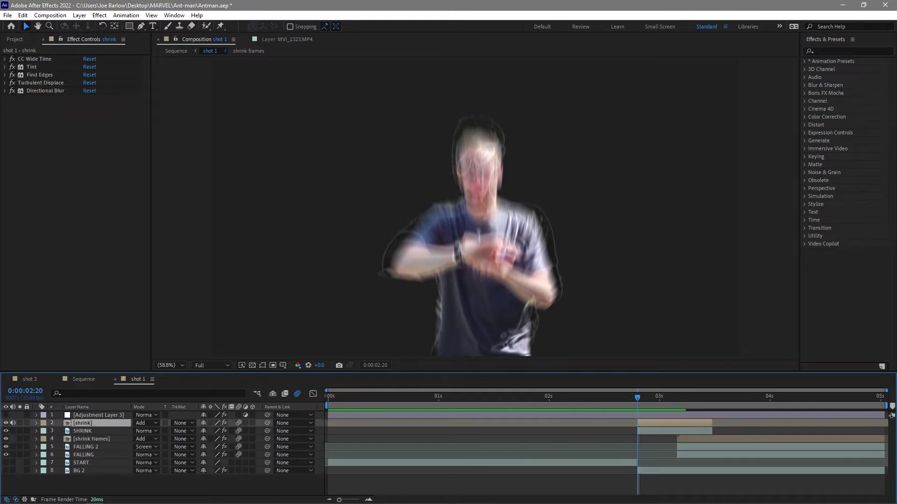
{"action": "key", "text": "Page_Down"}
{"action": "key", "text": "Page_Down"}
{"action": "key", "text": "Page_Down"}
{"action": "key", "text": "Page_Down"}
{"action": "key", "text": "Page_Down"}
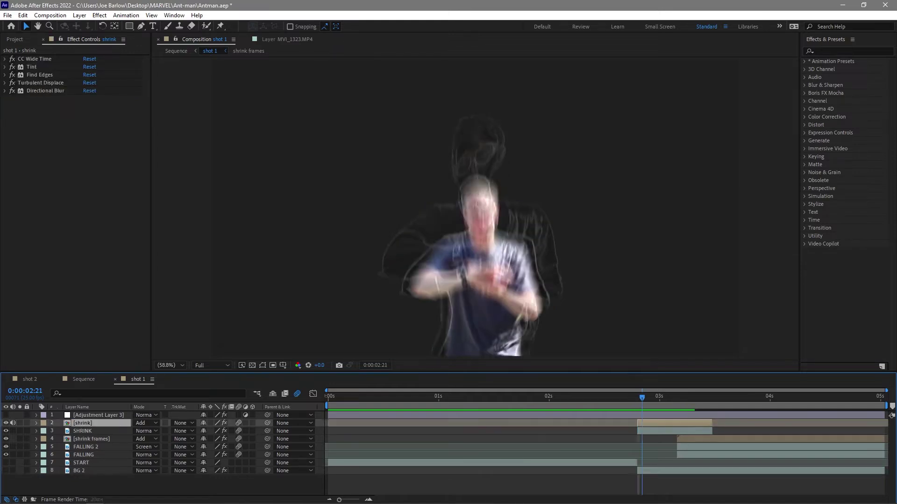
{"action": "key", "text": "Page_Up"}
{"action": "key", "text": "Page_Up"}
{"action": "key", "text": "Page_Up"}
{"action": "key", "text": "Page_Up"}
{"action": "key", "text": "Page_Up"}
{"action": "key", "text": "Page_Up"}
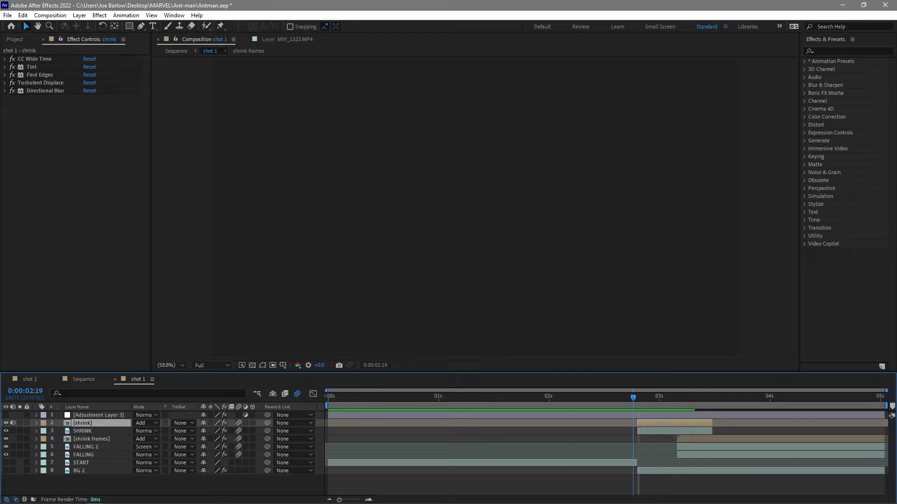
{"action": "key", "text": "Page_Down"}
{"action": "key", "text": "Page_Down"}
Step: Select the SHRINK layer and step through the frames from 0:00:02:20 to 0:00:02:23
{"action": "left_click", "coordinate": [656, 431]}
{"action": "key", "text": "Page_Up"}
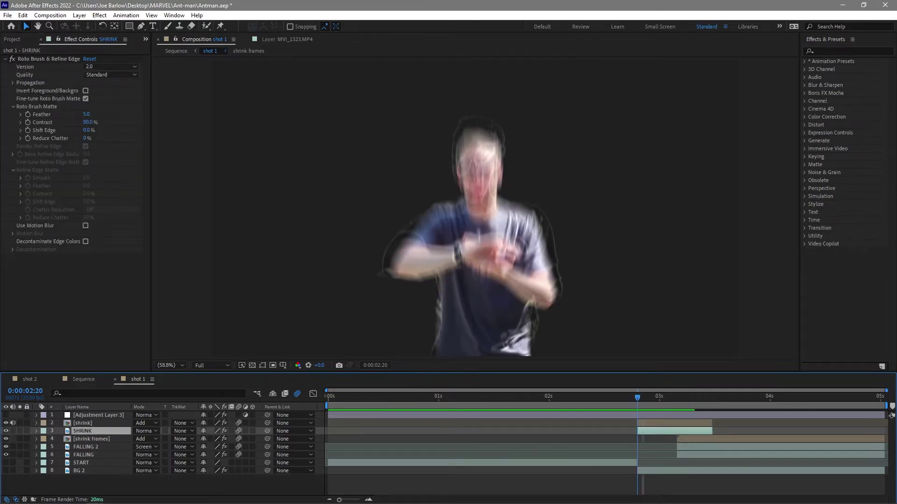
{"action": "key", "text": "Page_Down"}
{"action": "key", "text": "Page_Down"}
{"action": "key", "text": "Page_Down"}
{"action": "key", "text": "Page_Up"}
{"action": "key", "text": "Page_Up"}
{"action": "key", "text": "Page_Down"}
{"action": "key", "text": "Page_Down"}
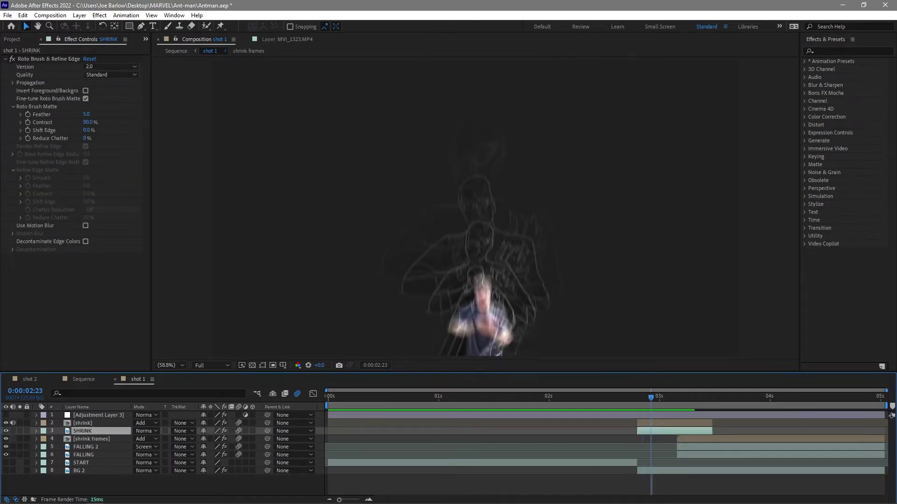
Step: Hide the [shrink] layer and step through the frames between 0:00:02:19 and 0:00:02:24 without it
{"action": "left_click", "coordinate": [89, 423]}
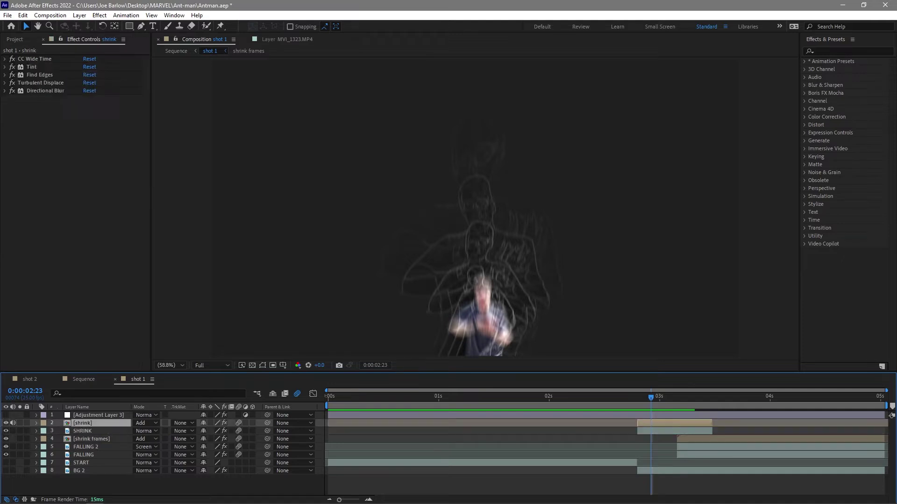
{"action": "left_click", "coordinate": [6, 423]}
{"action": "key", "text": "Page_Up"}
{"action": "key", "text": "Page_Up"}
{"action": "key", "text": "Page_Up"}
{"action": "key", "text": "Page_Up"}
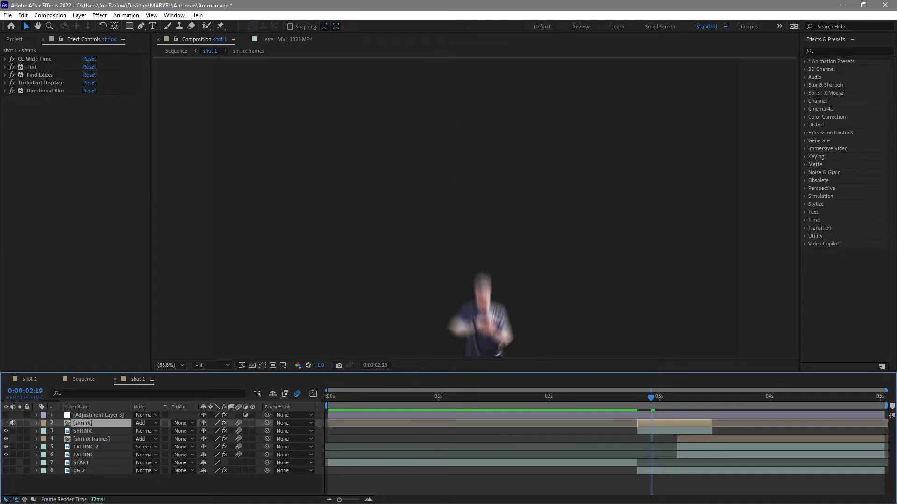
{"action": "key", "text": "Page_Down"}
{"action": "key", "text": "Page_Down"}
{"action": "key", "text": "Page_Down"}
{"action": "key", "text": "Page_Down"}
{"action": "key", "text": "Page_Up"}
{"action": "key", "text": "Page_Up"}
{"action": "key", "text": "Page_Up"}
{"action": "key", "text": "Page_Down"}
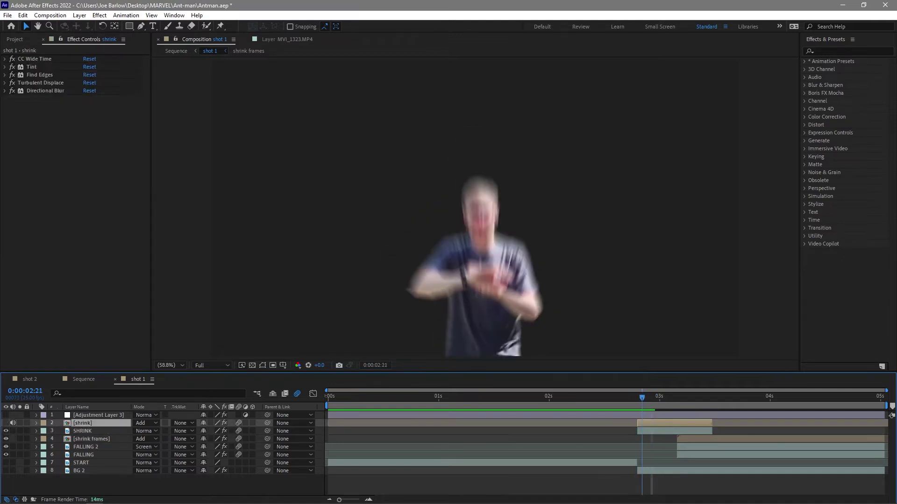
{"action": "key", "text": "Page_Down"}
{"action": "key", "text": "Page_Down"}
{"action": "key", "text": "Page_Down"}
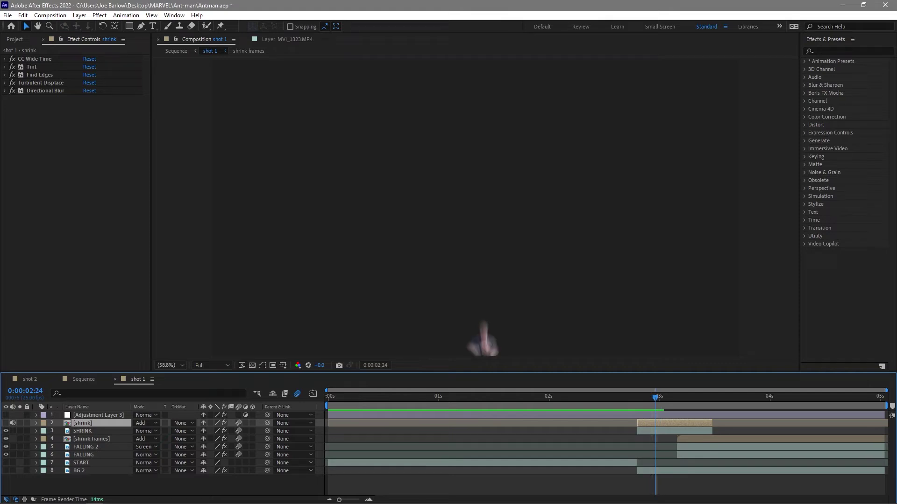
Step: Show the BG 2 layer again and step through the shrink frames against the background up to 0:00:03:00
{"action": "left_click", "coordinate": [79, 471]}
{"action": "left_click", "coordinate": [60, 484]}
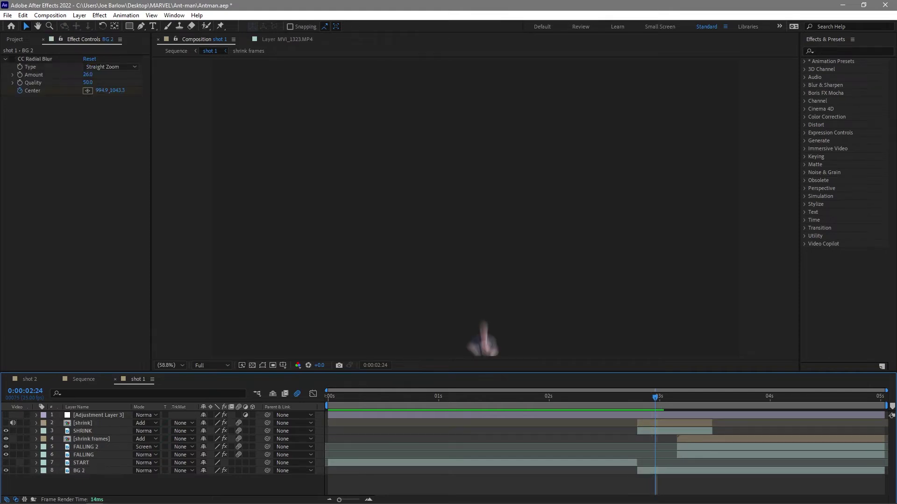
{"action": "left_click", "coordinate": [6, 471]}
{"action": "key", "text": "Page_Up"}
{"action": "key", "text": "Page_Up"}
{"action": "key", "text": "Page_Up"}
{"action": "key", "text": "Page_Down"}
{"action": "key", "text": "Page_Down"}
{"action": "key", "text": "Page_Down"}
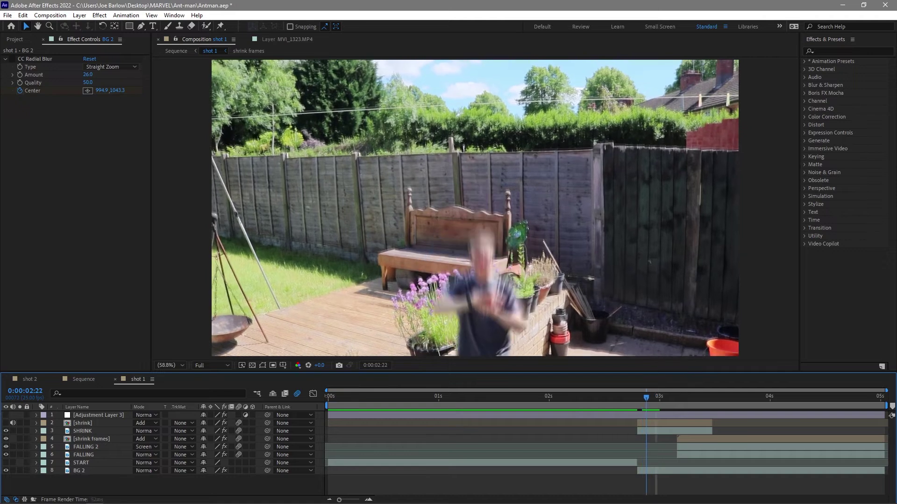
{"action": "key", "text": "Page_Up"}
{"action": "key", "text": "Page_Up"}
{"action": "key", "text": "Page_Down"}
{"action": "key", "text": "Page_Down"}
{"action": "key", "text": "Page_Down"}
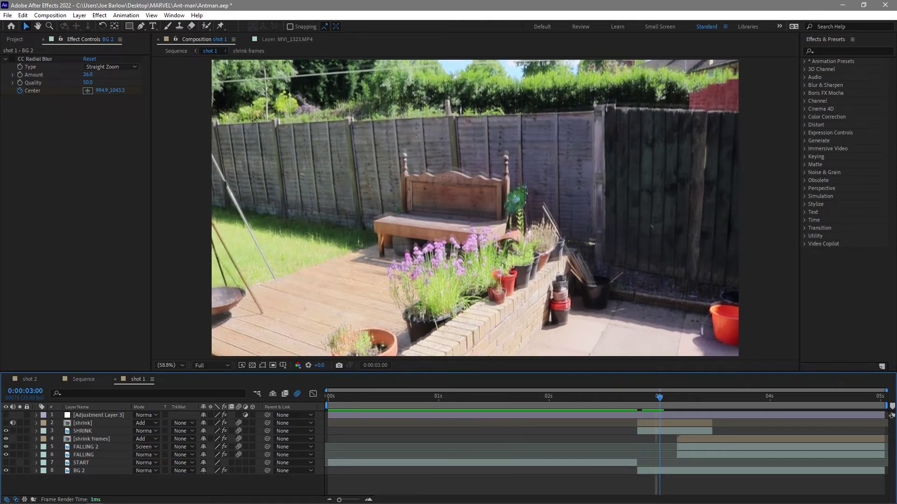
Step: Step back and forth through the frames up to 0:00:03:06 to examine how the figure shrinks against the garden background
{"action": "key", "text": "Page_Up"}
{"action": "key", "text": "Page_Up"}
{"action": "key", "text": "Page_Up"}
{"action": "key", "text": "Page_Down"}
{"action": "key", "text": "Page_Down"}
{"action": "key", "text": "Page_Down"}
{"action": "key", "text": "Page_Up"}
{"action": "key", "text": "Page_Up"}
{"action": "key", "text": "Page_Up"}
{"action": "key", "text": "Page_Down"}
{"action": "key", "text": "Page_Down"}
{"action": "key", "text": "Page_Down"}
{"action": "key", "text": "Page_Down"}
{"action": "key", "text": "Page_Down"}
{"action": "key", "text": "Page_Down"}
{"action": "key", "text": "Page_Down"}
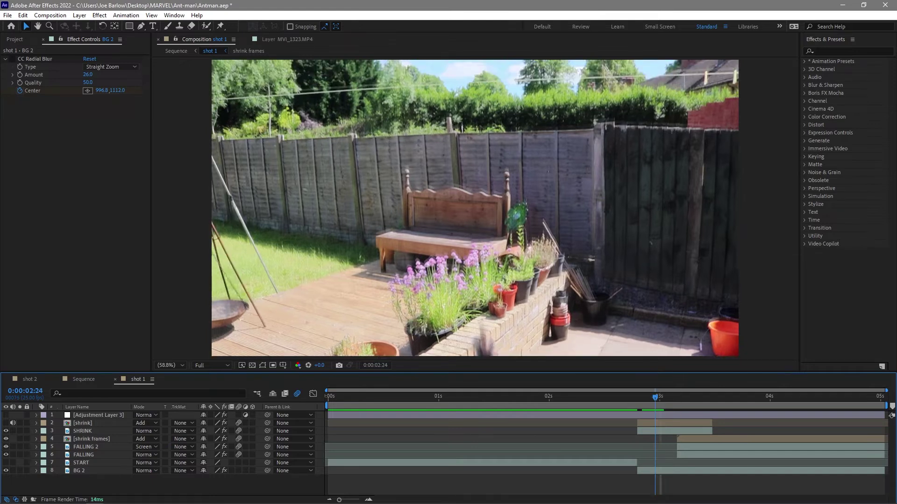
{"action": "key", "text": "Page_Down"}
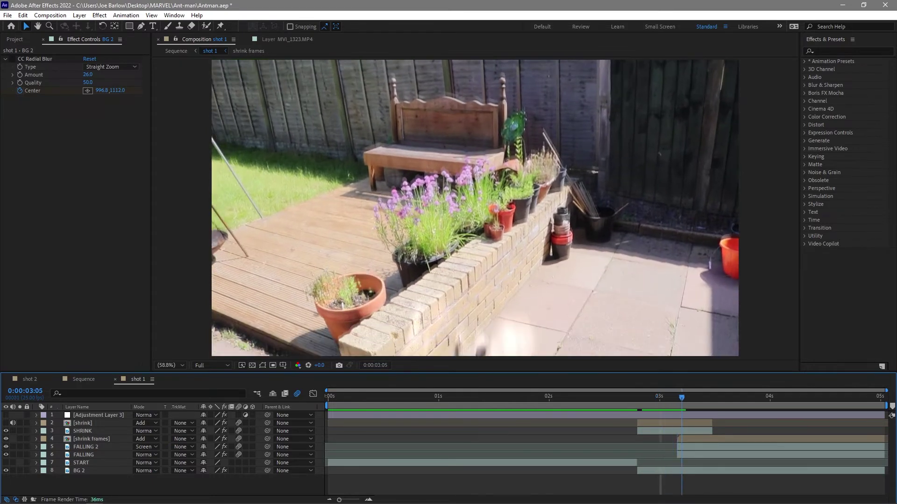
{"action": "key", "text": "Page_Down"}
{"action": "key", "text": "Page_Up"}
{"action": "key", "text": "Page_Down"}
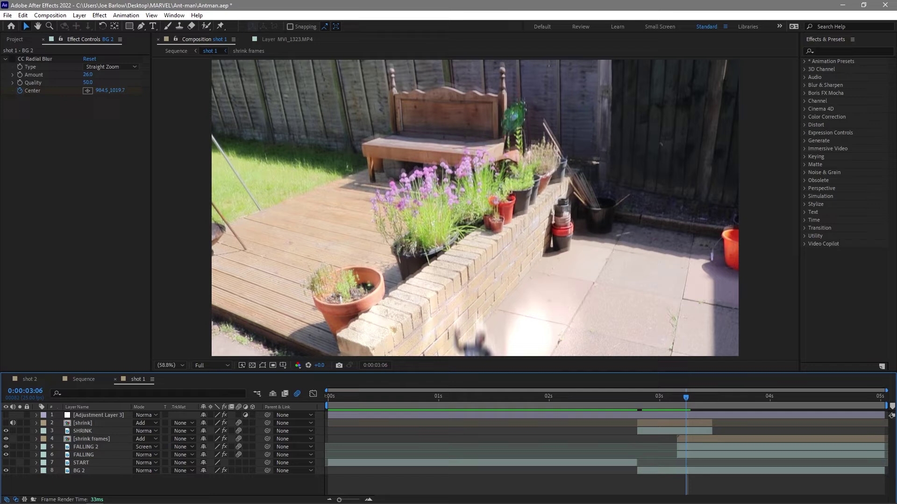
Step: Select the FALLING layer to inspect its effects and step forward through its frames from 0:00:03:06
{"action": "left_click", "coordinate": [83, 455]}
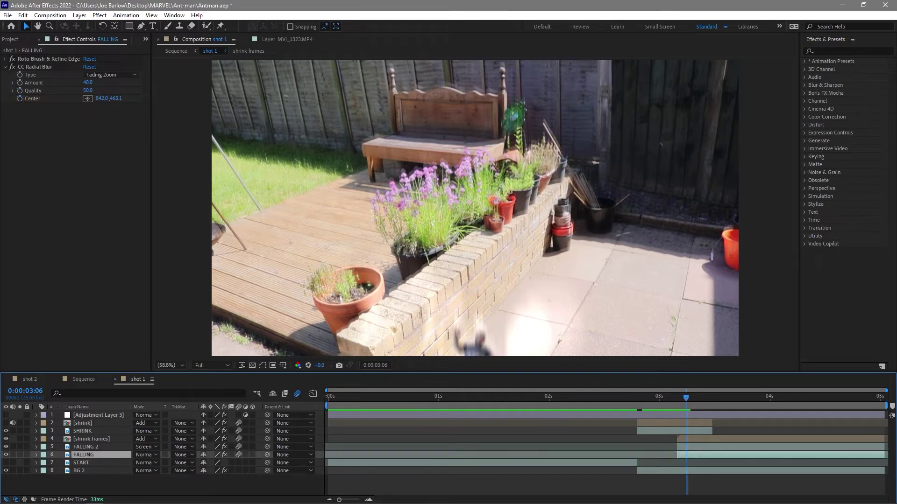
{"action": "key", "text": "Page_Down"}
{"action": "key", "text": "Page_Down"}
{"action": "key", "text": "Page_Down"}
{"action": "key", "text": "Page_Down"}
{"action": "key", "text": "Page_Down"}
{"action": "key", "text": "Page_Down"}
Step: Turn off the solo on the FALLING layer and return to the shot 1 composition view
{"action": "left_click", "coordinate": [85, 446]}
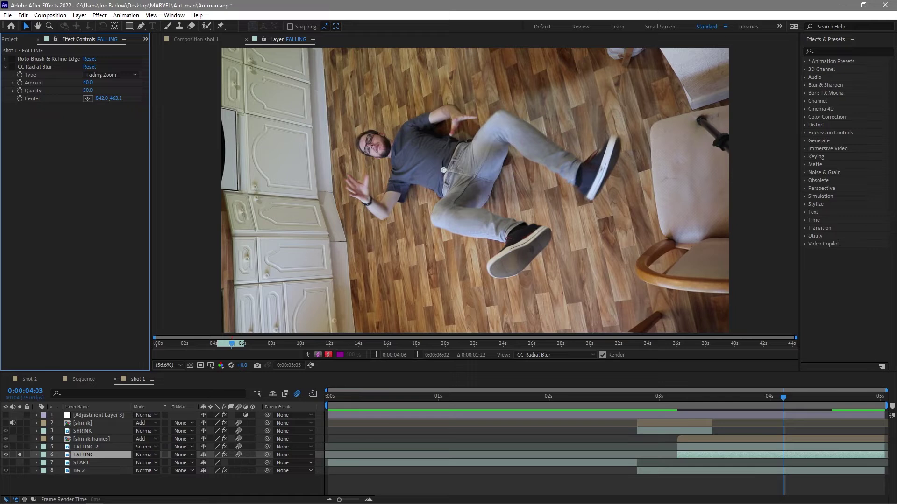
{"action": "left_click", "coordinate": [20, 455]}
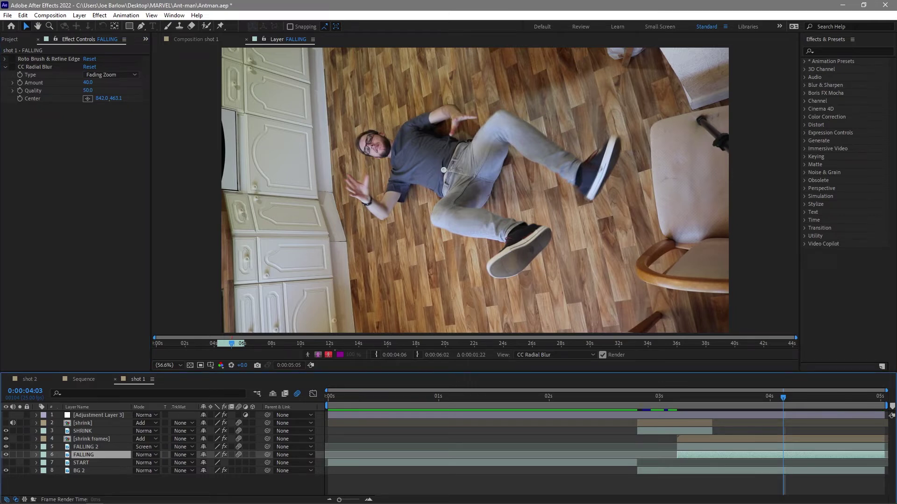
{"action": "left_click", "coordinate": [196, 40]}
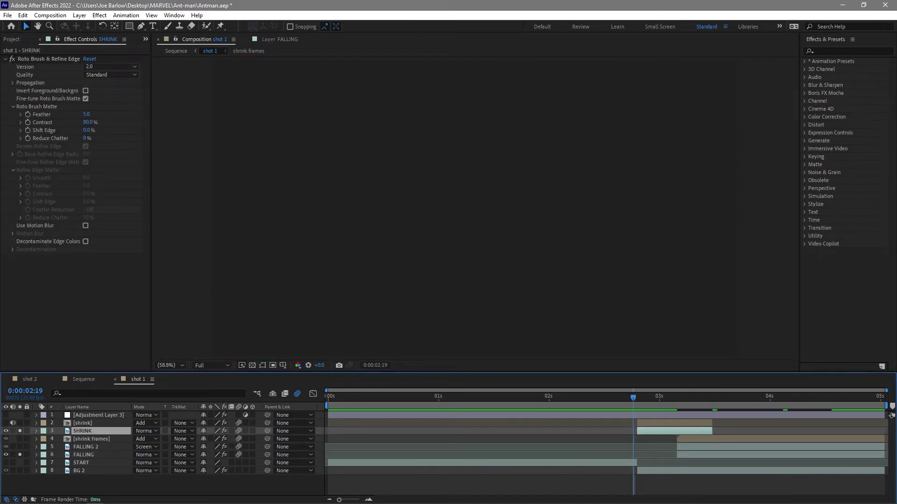
Step: Review the soloed SHRINK and FALLING layers from 0:00:02:19 to 0:00:03:21
{"action": "left_click_drag", "start_coordinate": [633, 397], "coordinate": [654, 397]}
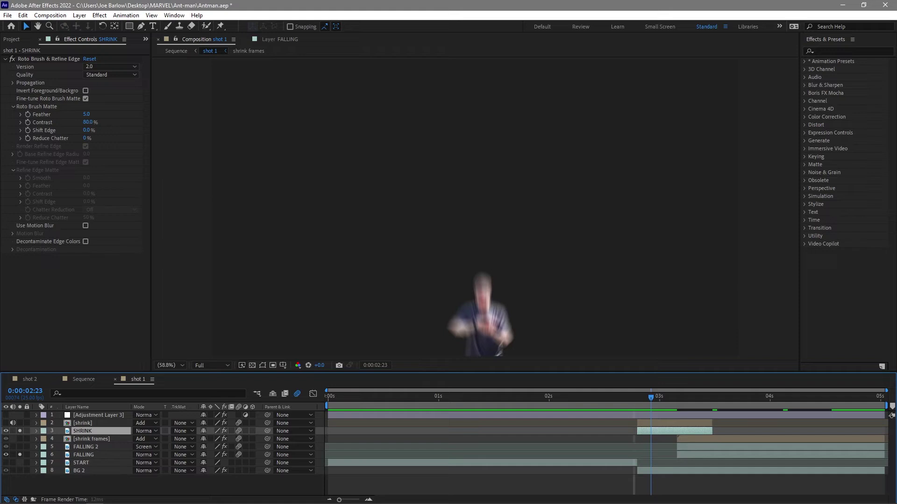
{"action": "key", "text": "Page_Down"}
{"action": "key", "text": "Page_Down"}
{"action": "key", "text": "Page_Down"}
{"action": "key", "text": "Page_Up"}
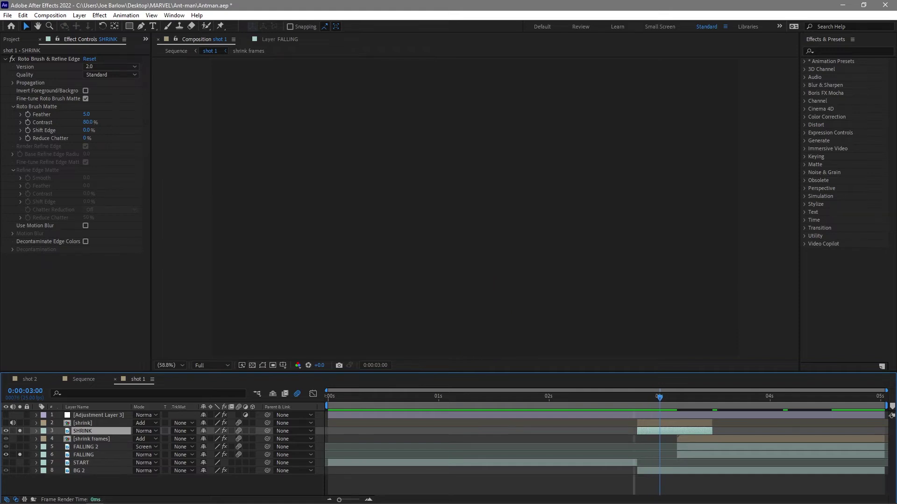
{"action": "key", "text": "space"}
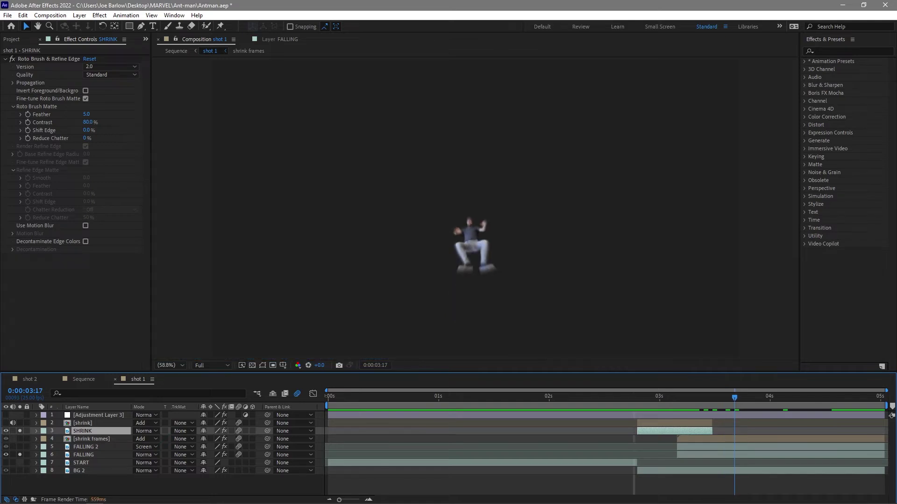
{"action": "key", "text": "space"}
Step: Select the FALLING layer, review its motion up to 0:00:04:08 and return to 0:00:02:18
{"action": "left_click", "coordinate": [84, 455]}
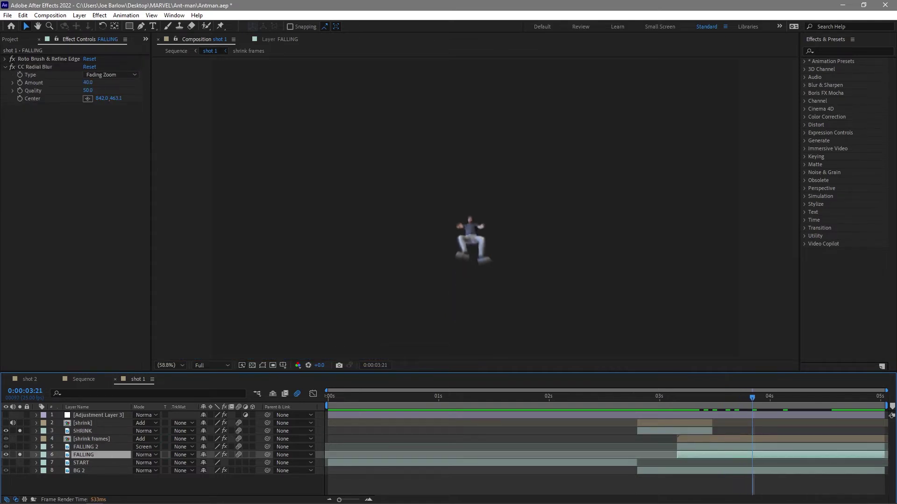
{"action": "left_click_drag", "start_coordinate": [752, 398], "coordinate": [805, 397]}
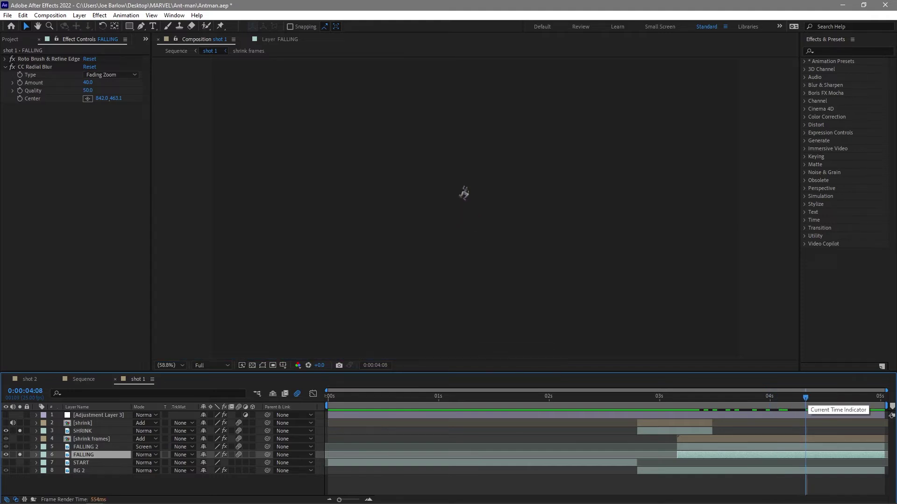
{"action": "left_click", "coordinate": [629, 397]}
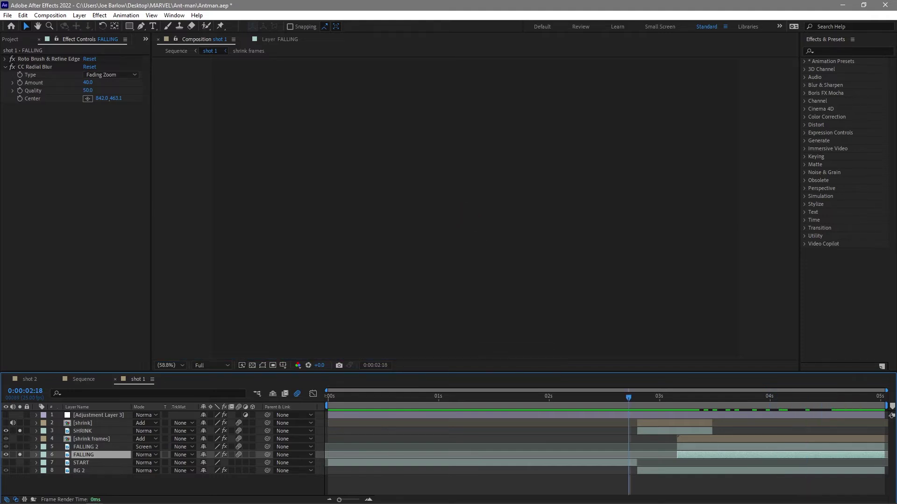
Step: Turn off the solo on SHRINK and FALLING, and show the [shrink] and START layers again
{"action": "left_click", "coordinate": [20, 431]}
{"action": "left_click", "coordinate": [19, 455]}
{"action": "left_click", "coordinate": [82, 431]}
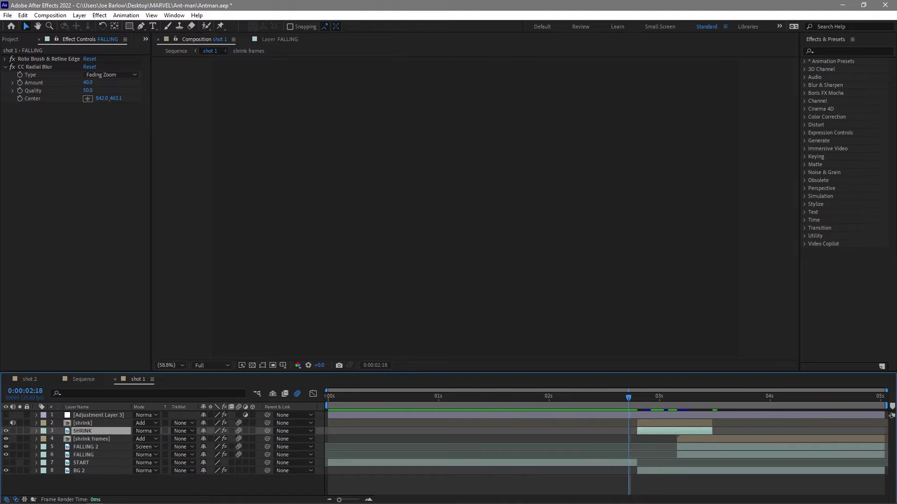
{"action": "left_click", "coordinate": [92, 439]}
{"action": "left_click", "coordinate": [98, 415]}
{"action": "left_click", "coordinate": [82, 424]}
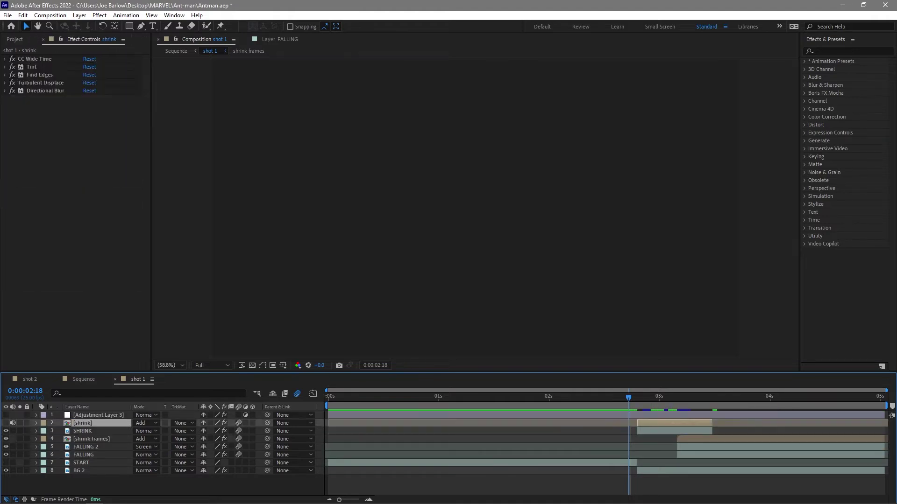
{"action": "left_click", "coordinate": [6, 423]}
{"action": "left_click", "coordinate": [6, 462]}
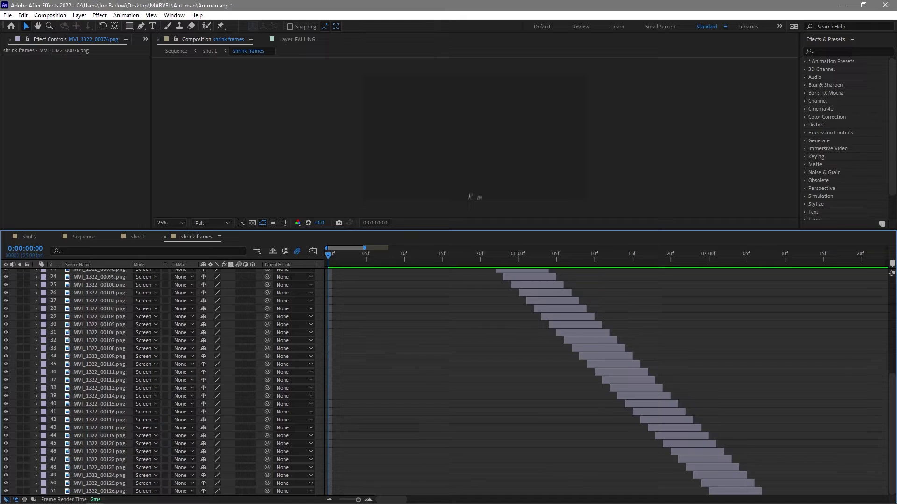
Step: Play the shrink frames composition from the start to review its staggered PNG layers
{"action": "scroll", "coordinate": [145, 392], "scroll_direction": "up", "scroll_amount": 8}
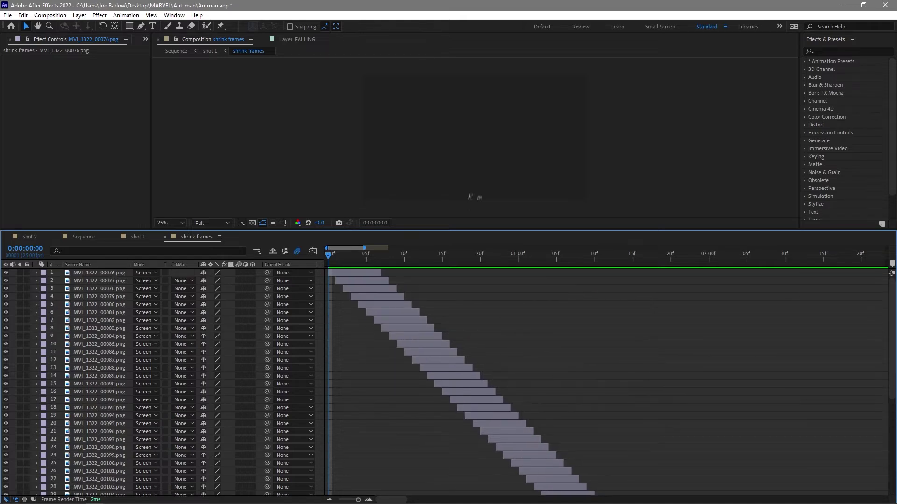
{"action": "key", "text": "space"}
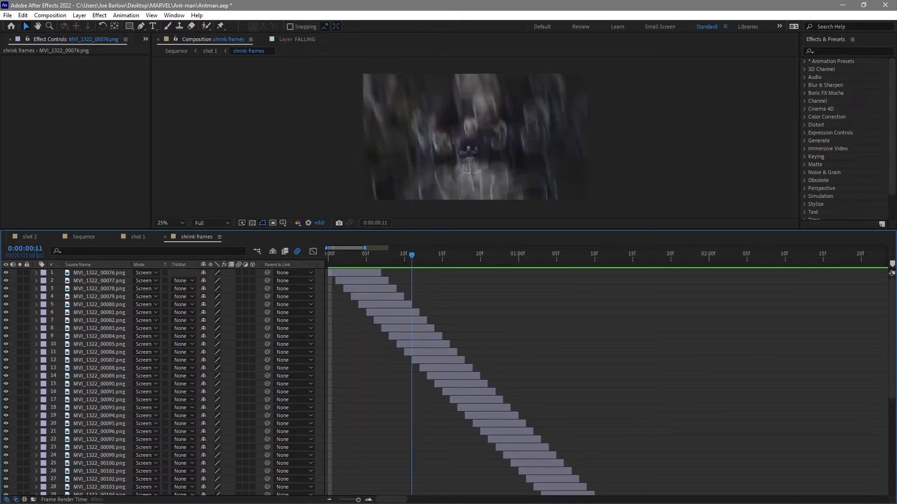
{"action": "key", "text": "space"}
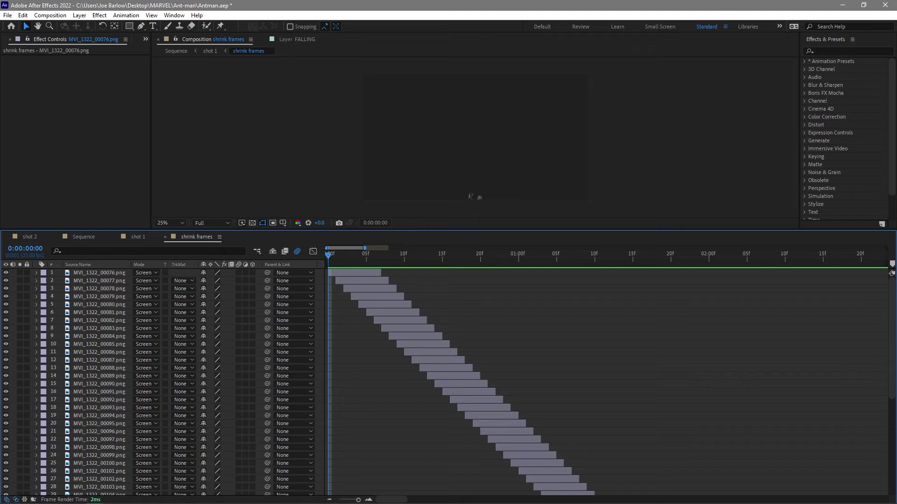
Step: Reveal the Scale and Opacity keyframes of all layers in the shrink frames composition
{"action": "key", "text": "ctrl+a"}
{"action": "key", "text": "u"}
{"action": "key", "text": "ctrl+shift+a"}
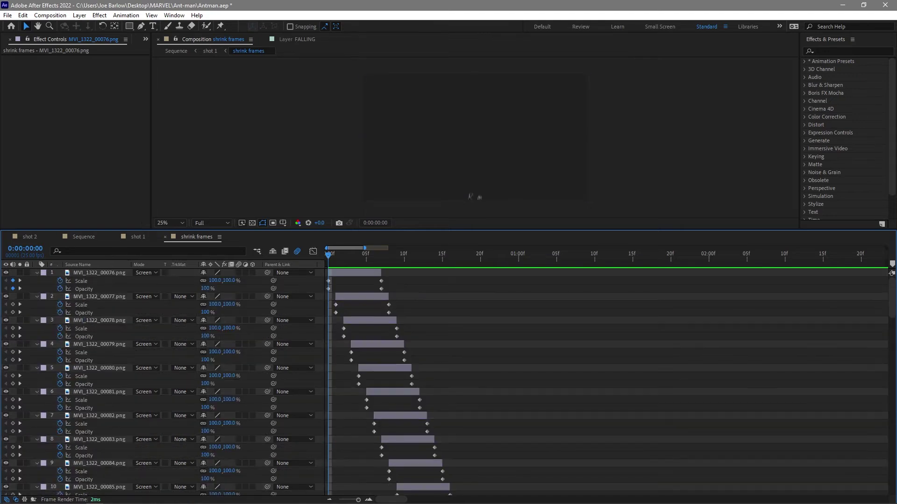
Step: Examine the Scale animation of MVI_1322_00076.png during playback and solo that layer
{"action": "left_click", "coordinate": [81, 281]}
{"action": "key", "text": "space"}
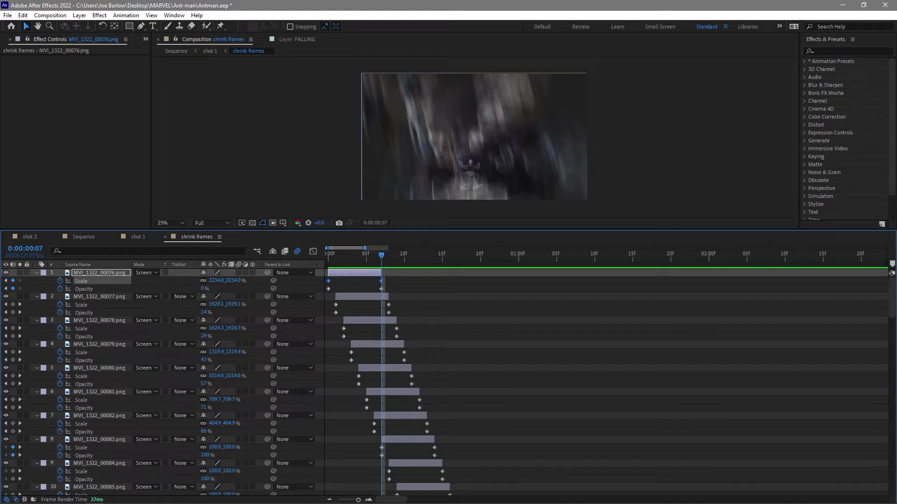
{"action": "key", "text": "space"}
{"action": "key", "text": "space"}
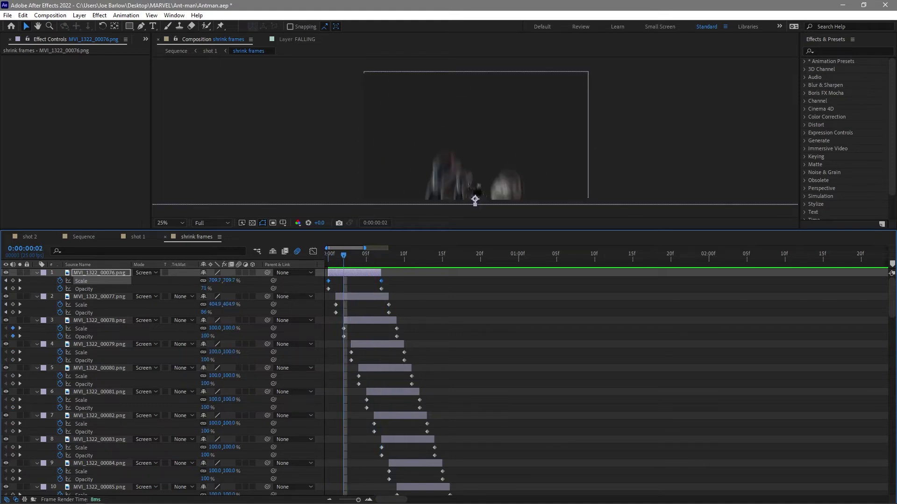
{"action": "left_click", "coordinate": [471, 189]}
{"action": "left_click", "coordinate": [19, 273]}
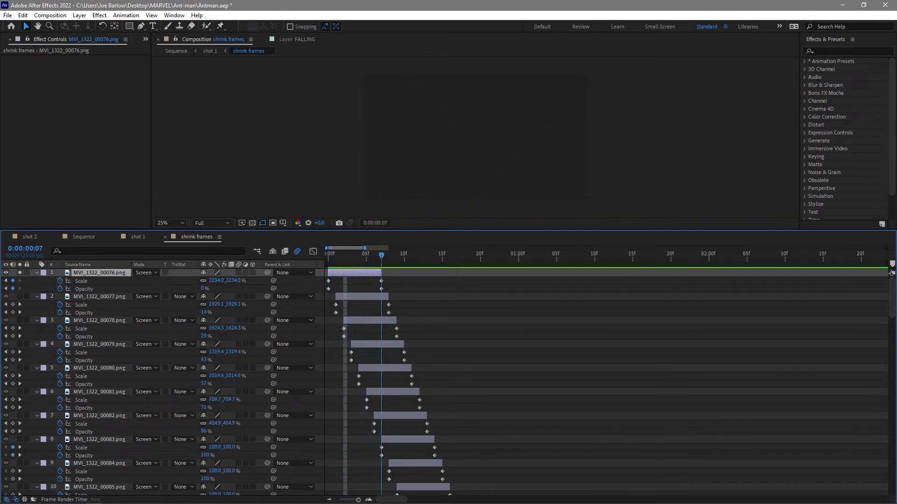
Step: Replay the shrink frames composition with all layers to examine how the combined Scale and Opacity animations build the enlarging outlines
{"action": "key", "text": "space"}
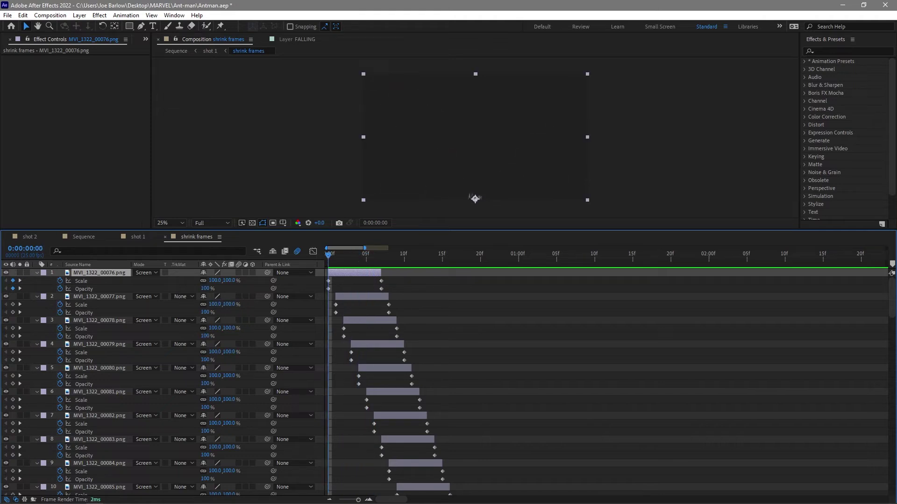
{"action": "left_click", "coordinate": [537, 336]}
{"action": "key", "text": "space"}
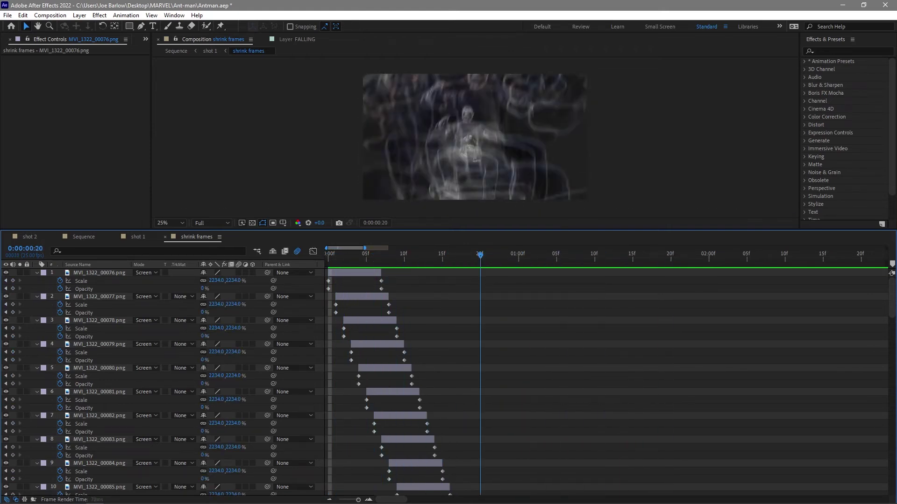
{"action": "key", "text": "space"}
{"action": "left_click", "coordinate": [474, 198]}
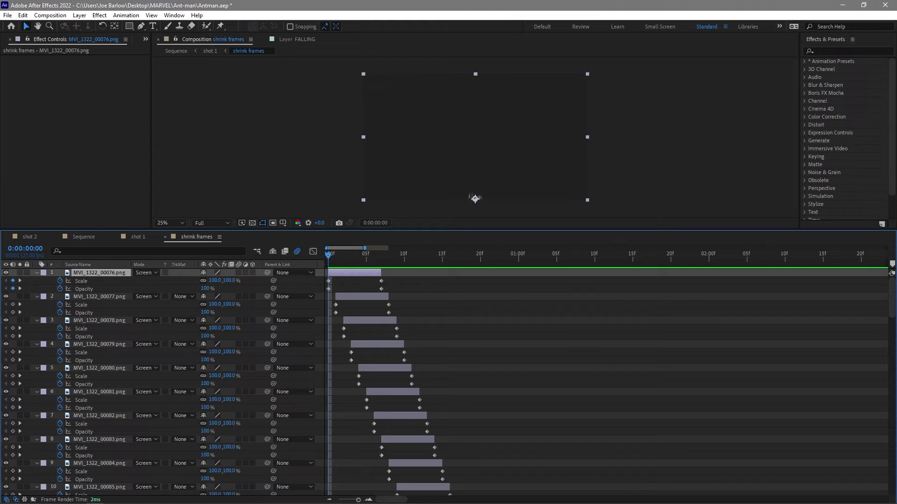
{"action": "key", "text": "space"}
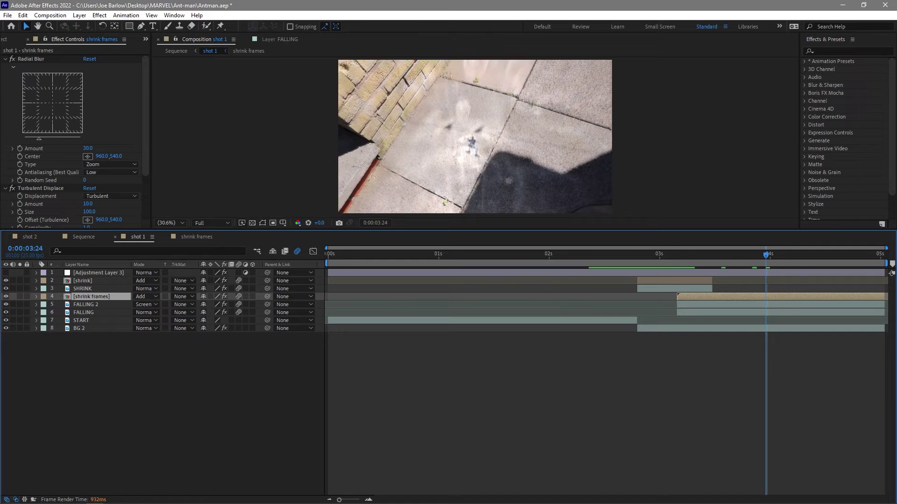
Step: Play back shot 1 between about 0:00:03:17 and 0:00:03:24 to review the shrink frames layer over the falling figure
{"action": "key", "text": "space"}
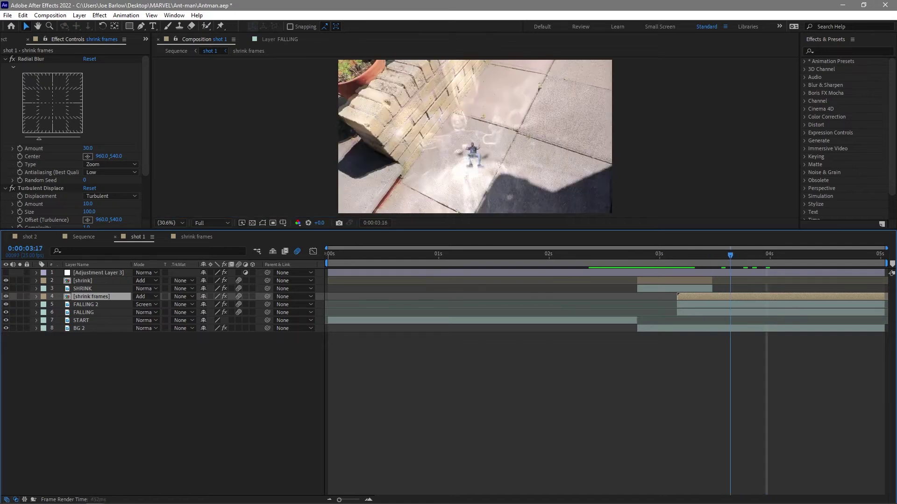
{"action": "key", "text": "space"}
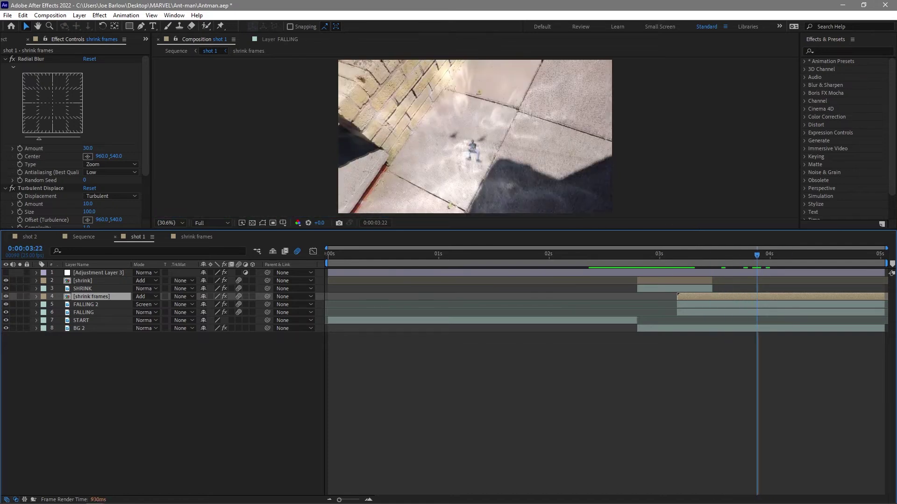
{"action": "key", "text": "Page_Up"}
{"action": "key", "text": "Page_Up"}
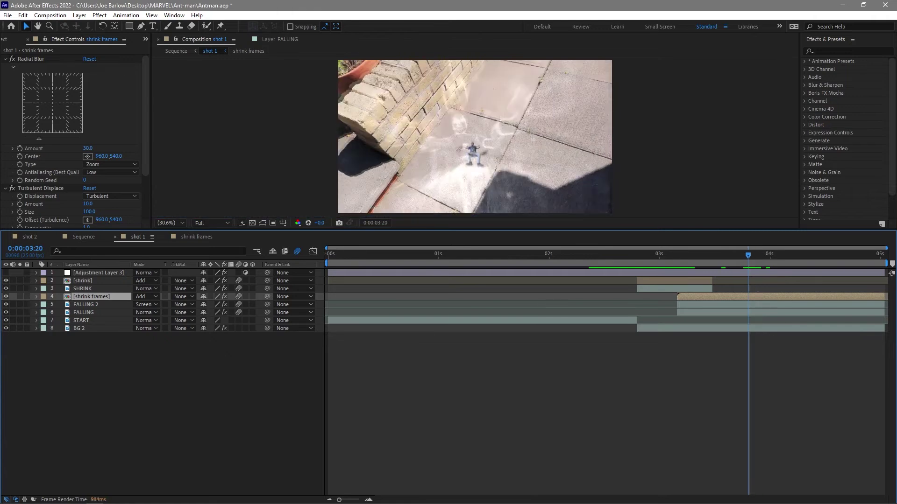
Step: Collapse the Radial Blur settings on the shrink frames layer and examine its Turbulent Displace effect
{"action": "left_click", "coordinate": [5, 59]}
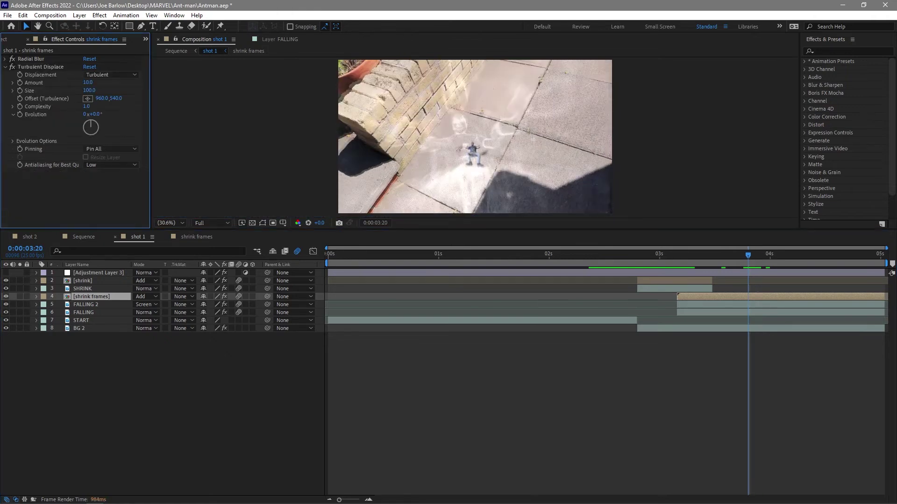
{"action": "left_click", "coordinate": [31, 60]}
{"action": "left_click", "coordinate": [40, 67]}
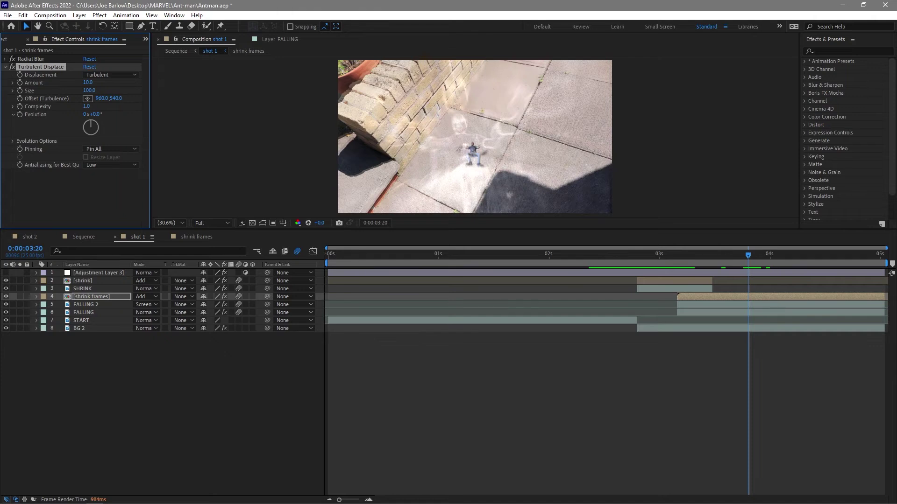
Step: Open the shrink frames composition from shot 1 and look through its list of PNG layers
{"action": "left_click", "coordinate": [83, 288]}
{"action": "double_click", "coordinate": [83, 289]}
{"action": "left_click", "coordinate": [92, 297]}
{"action": "double_click", "coordinate": [91, 297]}
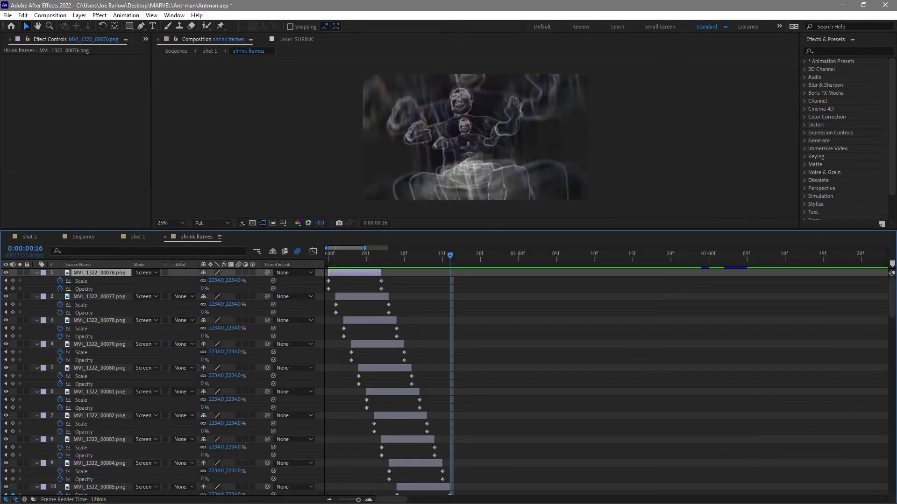
{"action": "scroll", "coordinate": [163, 383], "scroll_direction": "down", "scroll_amount": 3}
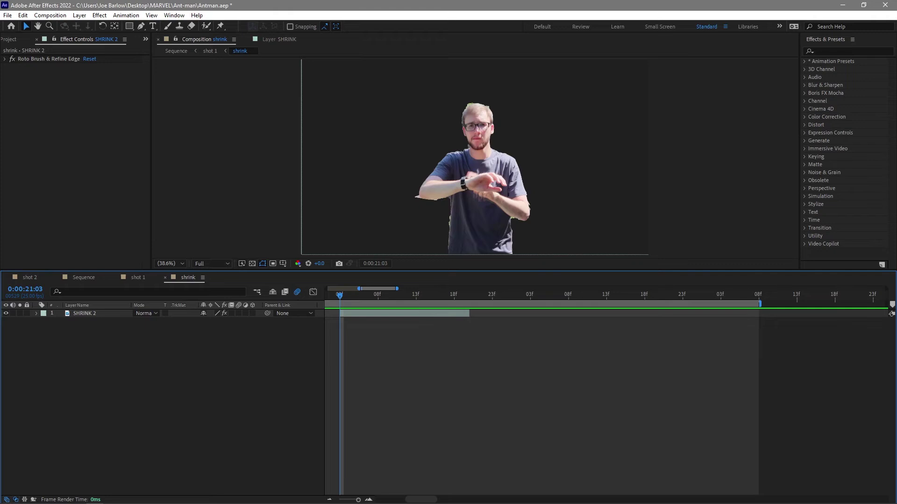
Step: Go frame by frame through the shrink composition from 0:00:21:03 to examine how the SHRINK 2 roto cutout scales down
{"action": "key", "text": "Page_Down"}
{"action": "key", "text": "Page_Down"}
{"action": "key", "text": "Page_Down"}
{"action": "key", "text": "Page_Down"}
{"action": "key", "text": "Page_Up"}
{"action": "key", "text": "Page_Up"}
{"action": "key", "text": "Page_Up"}
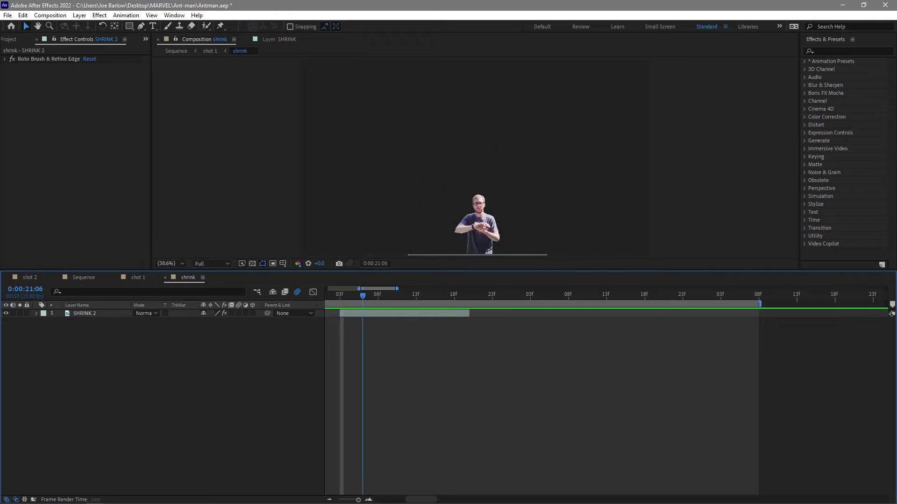
{"action": "key", "text": "Page_Down"}
{"action": "key", "text": "Page_Down"}
{"action": "key", "text": "Page_Down"}
{"action": "key", "text": "Page_Down"}
{"action": "key", "text": "Page_Up"}
{"action": "key", "text": "Page_Up"}
{"action": "key", "text": "Page_Up"}
{"action": "key", "text": "Page_Up"}
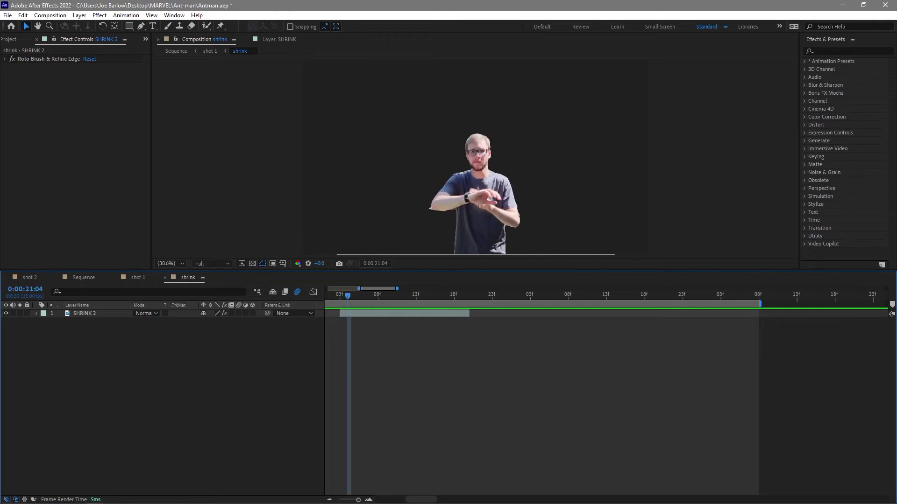
{"action": "left_click", "coordinate": [478, 255]}
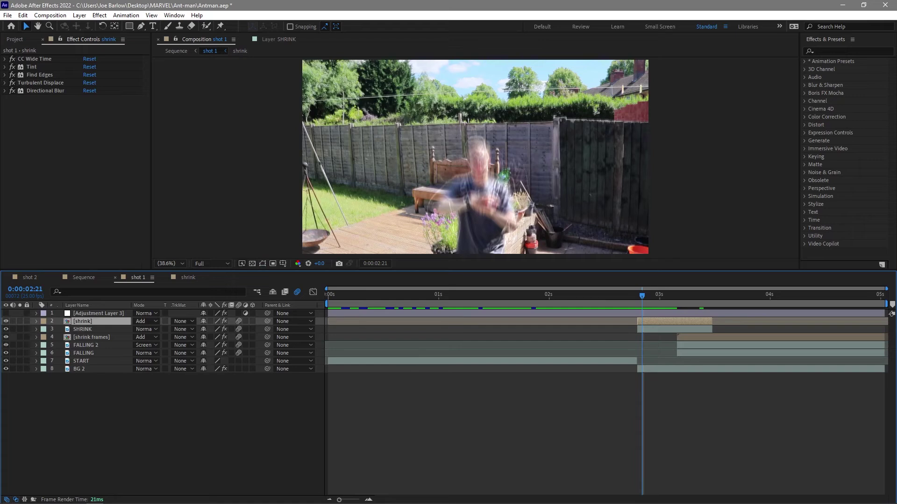
Step: Solo the [shrink] layer in shot 1 at 0:00:02:20 and turn off all five of its effects
{"action": "left_click", "coordinate": [20, 321]}
{"action": "mouse_move", "coordinate": [642, 296]}
{"action": "left_mouse_down"}
{"action": "mouse_move", "coordinate": [662, 295]}
{"action": "mouse_move", "coordinate": [637, 295]}
{"action": "left_mouse_up"}
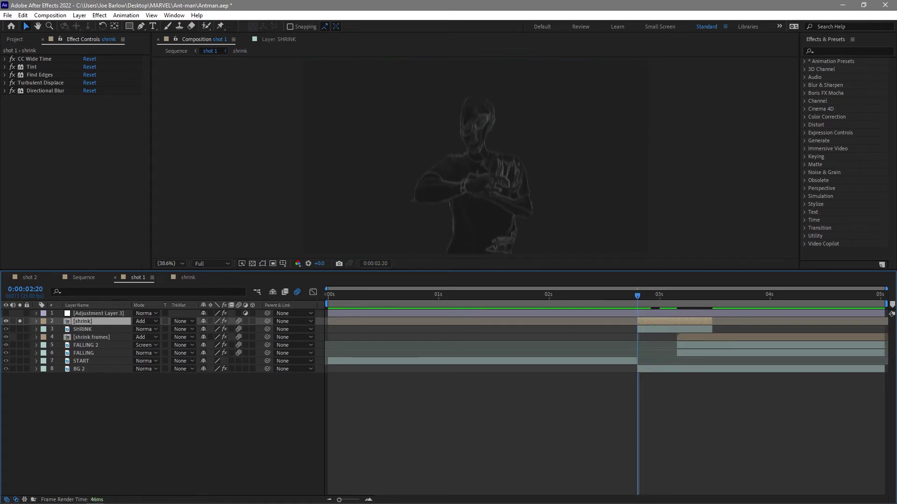
{"action": "left_click_drag", "start_coordinate": [12, 59], "coordinate": [12, 91]}
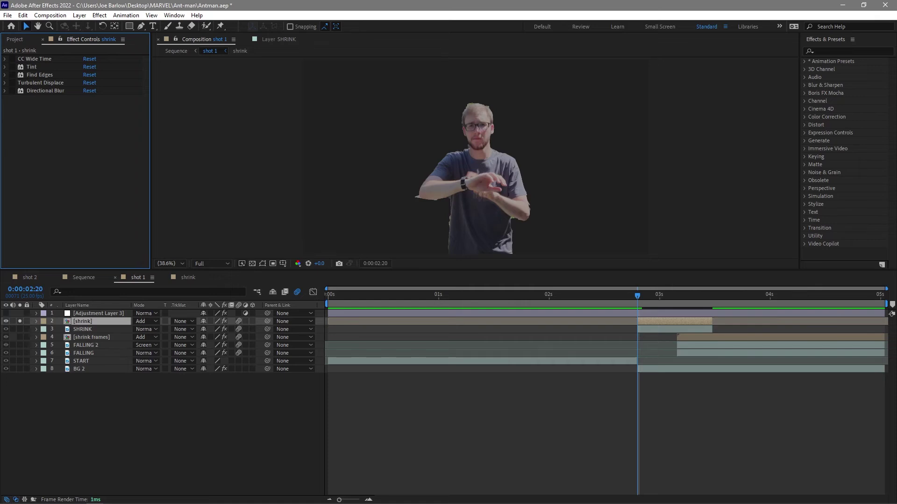
Step: Turn on Find Edges for [shrink] and solo the SHRINK layer too, checking the overlay at 0:00:02:21
{"action": "left_click", "coordinate": [12, 75]}
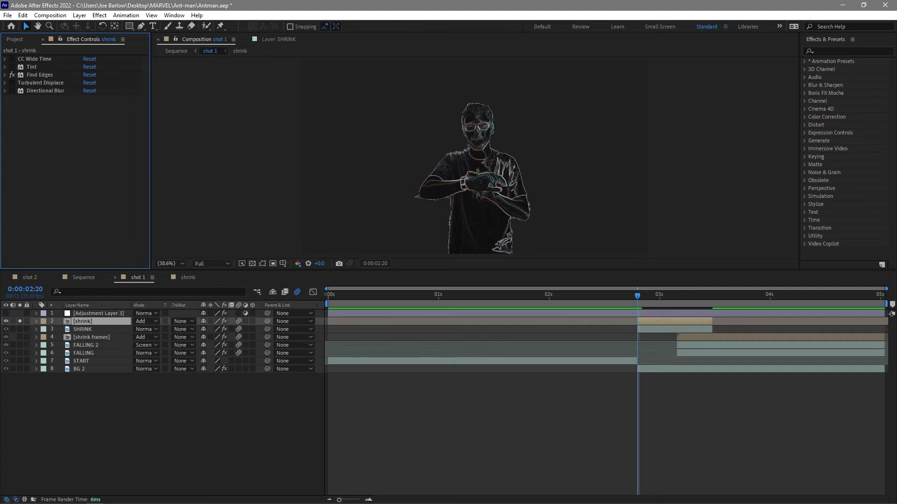
{"action": "left_click", "coordinate": [20, 330]}
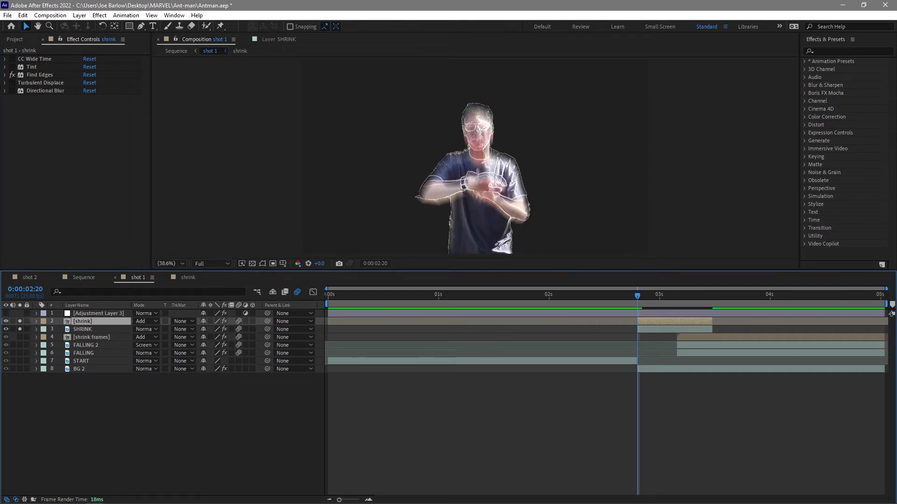
{"action": "mouse_move", "coordinate": [638, 295]}
{"action": "left_mouse_down"}
{"action": "mouse_move", "coordinate": [660, 295]}
{"action": "mouse_move", "coordinate": [642, 295]}
{"action": "left_mouse_up"}
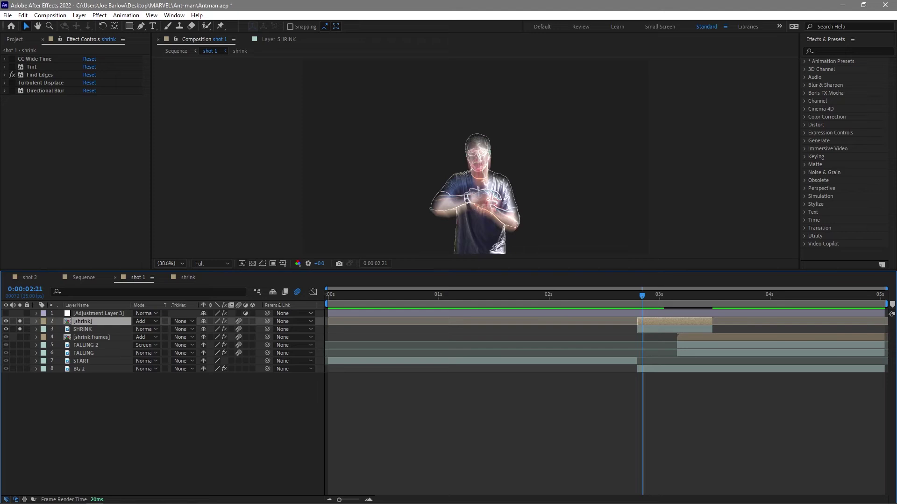
Step: Turn on Turbulent Displace, Directional Blur and Tint for [shrink], comparing the look at 0:00:02:21 and 0:00:02:22
{"action": "left_click", "coordinate": [41, 83]}
{"action": "left_click", "coordinate": [12, 83]}
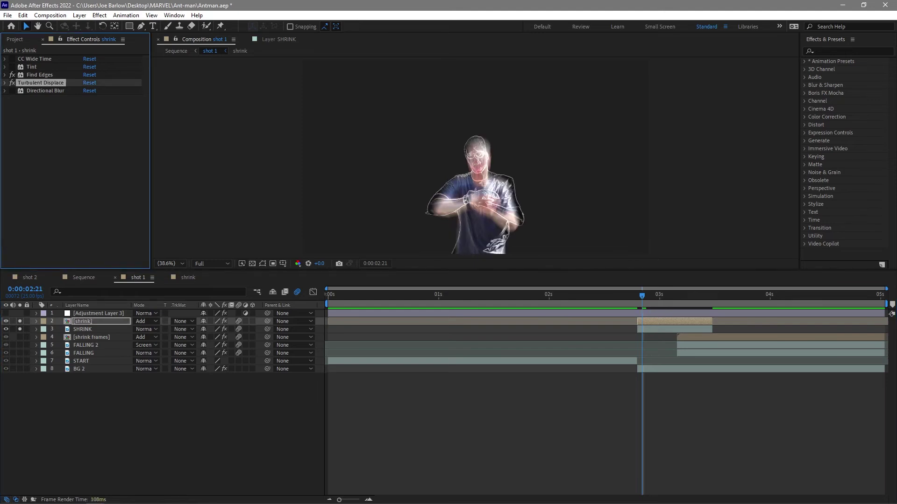
{"action": "mouse_move", "coordinate": [641, 295]}
{"action": "left_mouse_down"}
{"action": "mouse_move", "coordinate": [659, 296]}
{"action": "mouse_move", "coordinate": [642, 296]}
{"action": "left_mouse_up"}
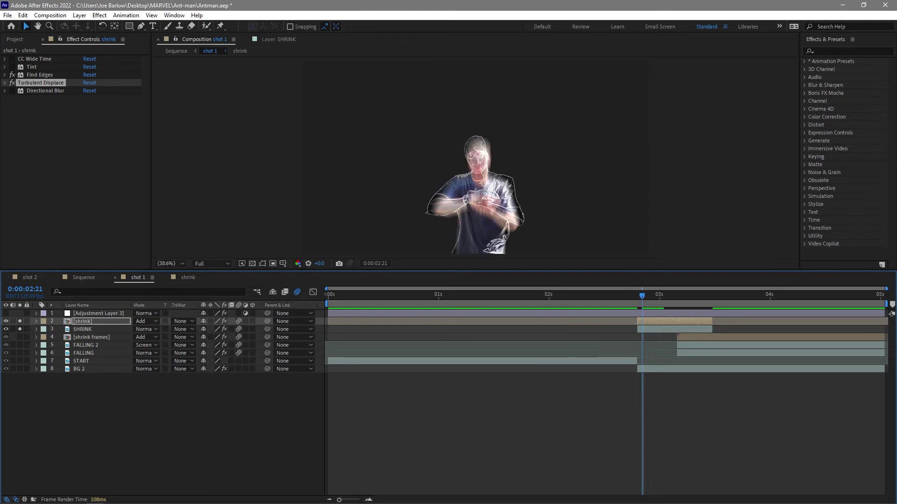
{"action": "left_click", "coordinate": [12, 91]}
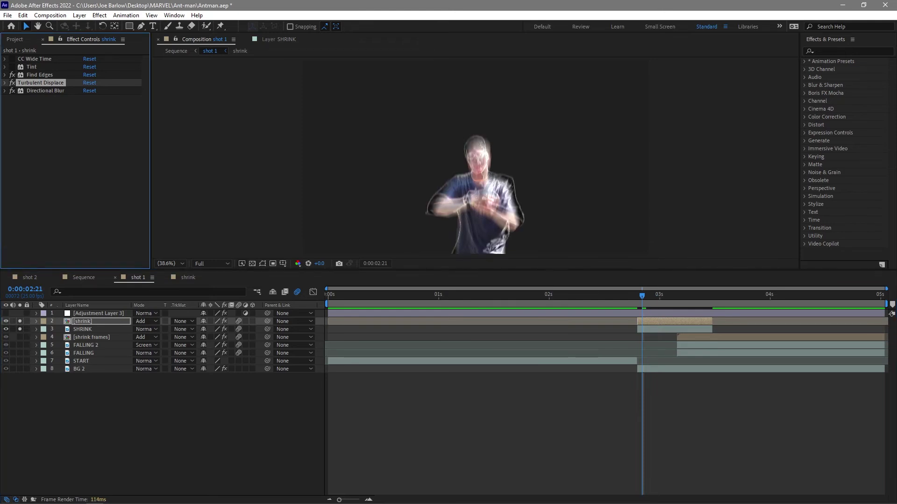
{"action": "left_click_drag", "start_coordinate": [641, 296], "coordinate": [646, 295]}
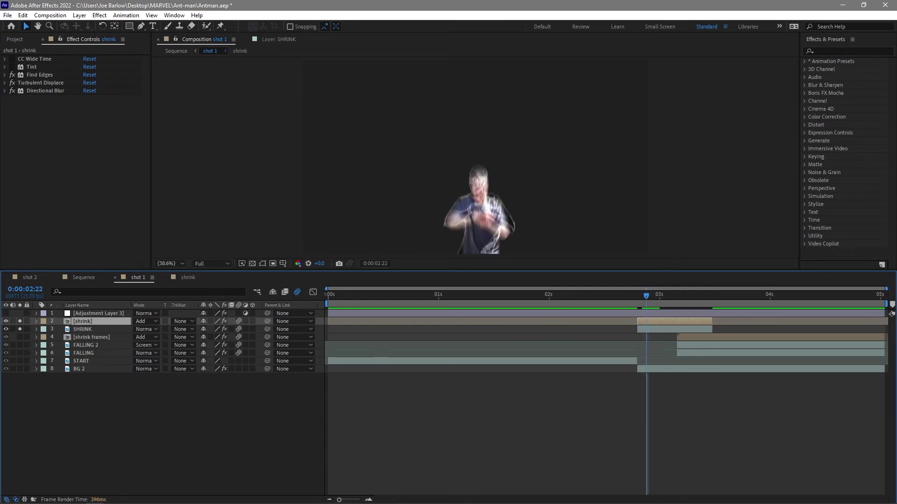
{"action": "left_click", "coordinate": [12, 67]}
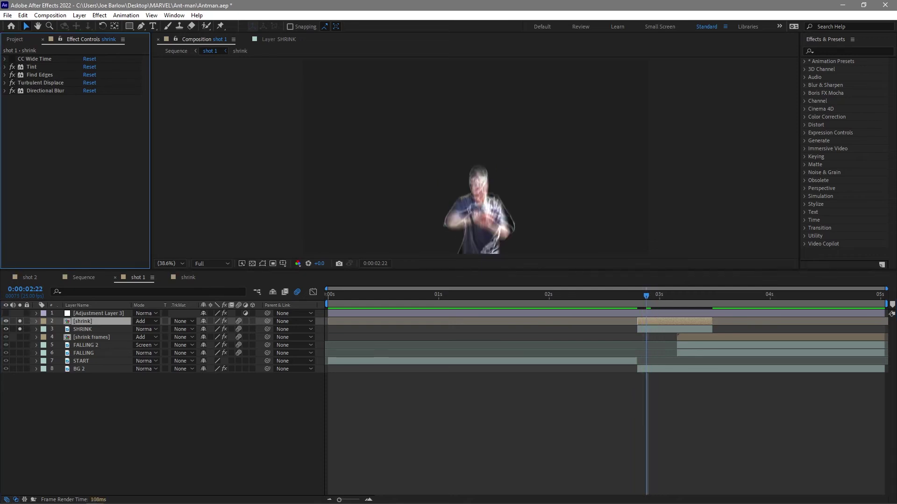
{"action": "left_click_drag", "start_coordinate": [659, 296], "coordinate": [642, 296]}
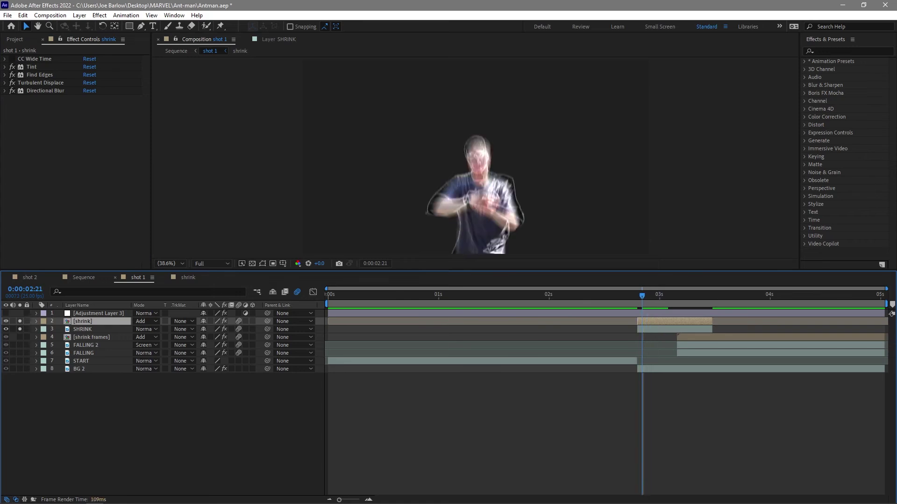
Step: Turn off Turbulent Displace, Directional Blur and Tint on the [shrink] layer
{"action": "left_click", "coordinate": [13, 82]}
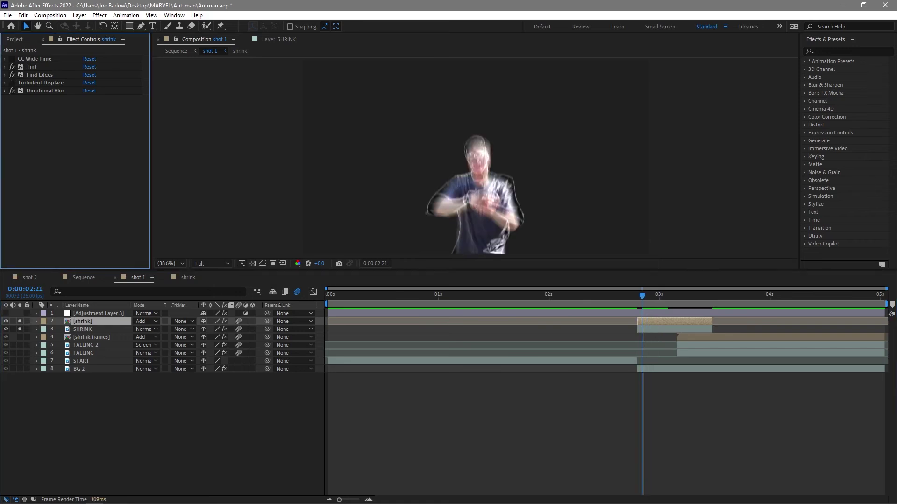
{"action": "left_click", "coordinate": [12, 91]}
{"action": "left_click", "coordinate": [12, 66]}
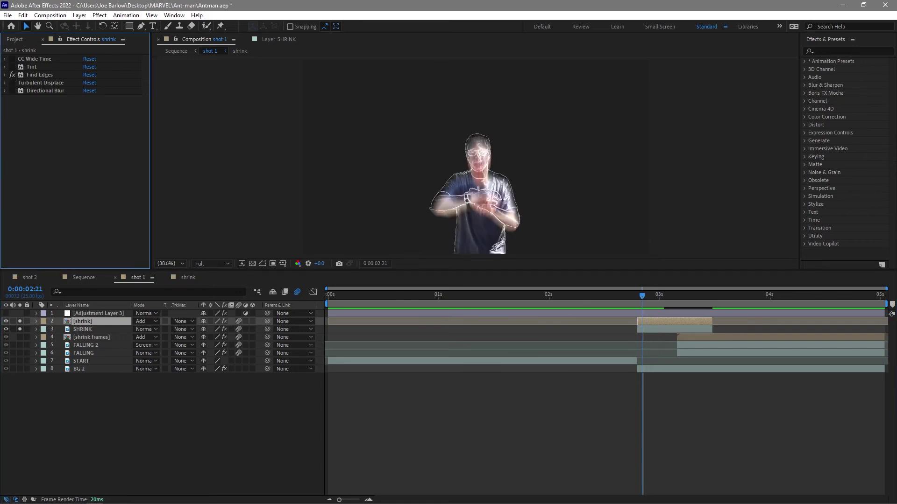
Step: Remove the solo from SHRINK and enable Tint, Turbulent Displace and Directional Blur on the [shrink] layer
{"action": "left_click", "coordinate": [154, 416]}
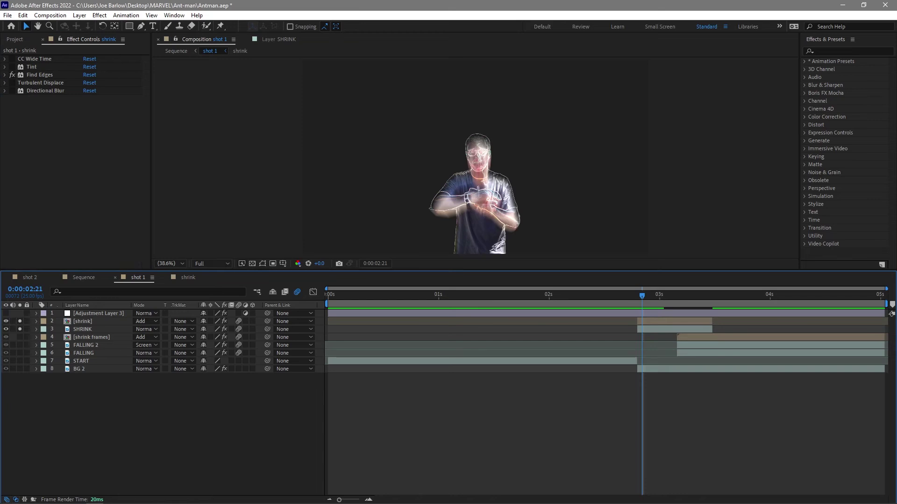
{"action": "left_click", "coordinate": [20, 329]}
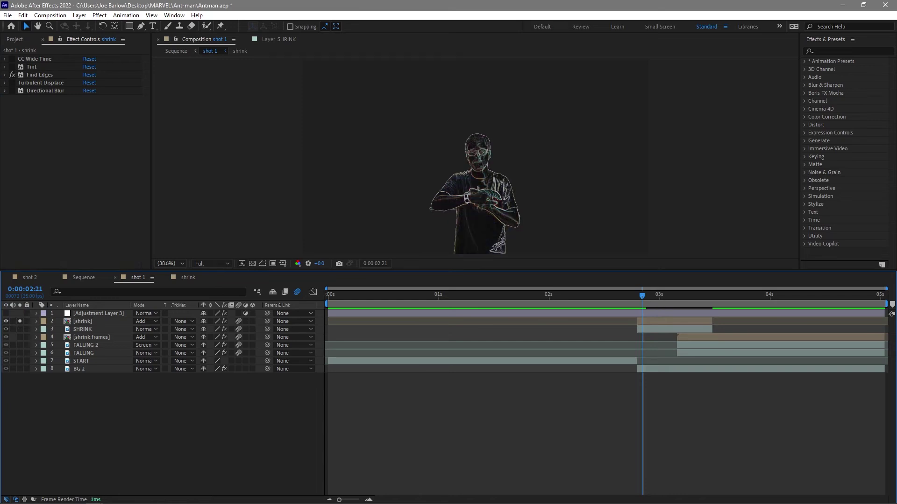
{"action": "left_click", "coordinate": [12, 66]}
{"action": "left_click", "coordinate": [12, 67]}
{"action": "left_click", "coordinate": [13, 67]}
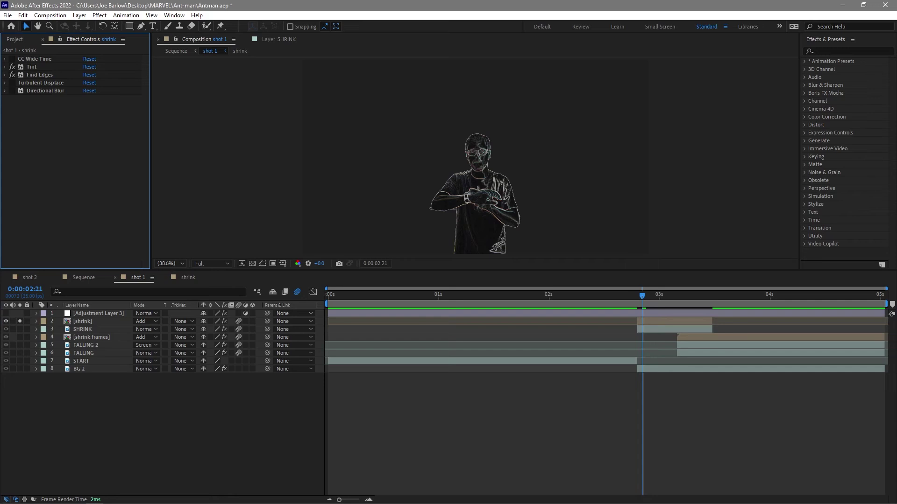
{"action": "left_click", "coordinate": [12, 82]}
{"action": "left_click", "coordinate": [12, 90]}
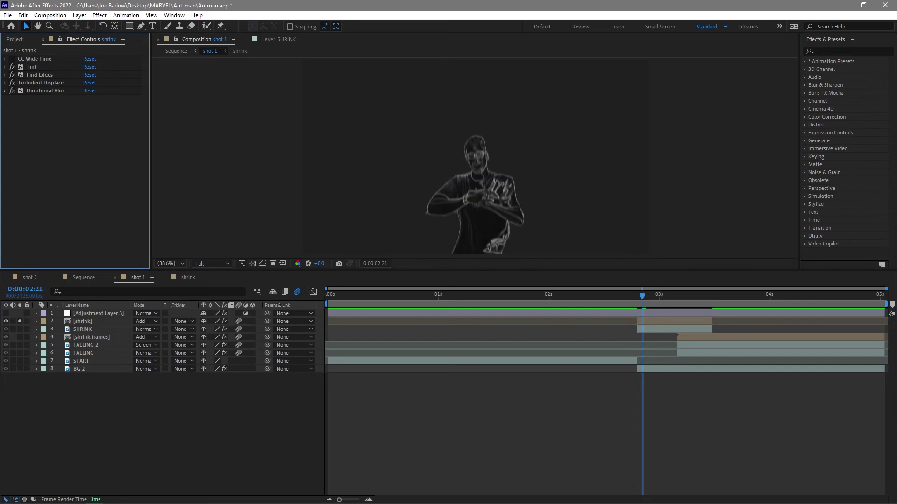
Step: Enable CC Wide Time on the [shrink] layer and set its Backward Steps to 20 at 0:00:02:24
{"action": "left_click", "coordinate": [35, 59]}
{"action": "left_click", "coordinate": [5, 58]}
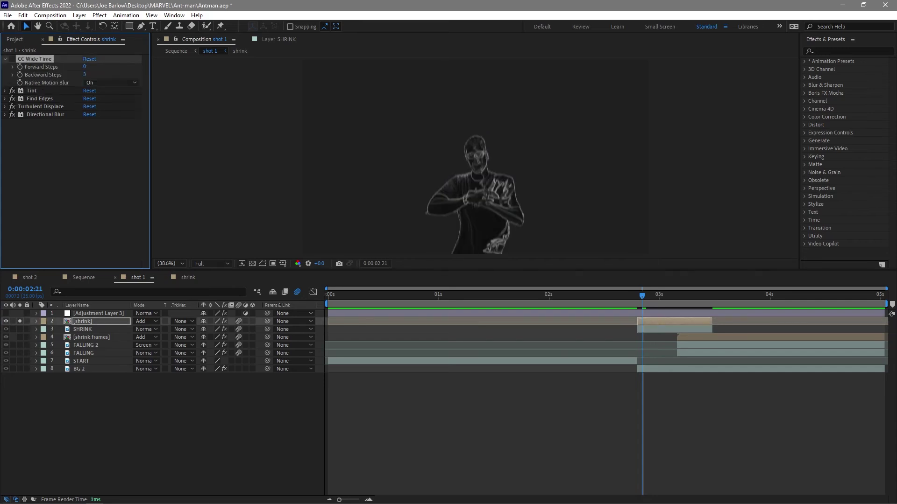
{"action": "left_click", "coordinate": [12, 59]}
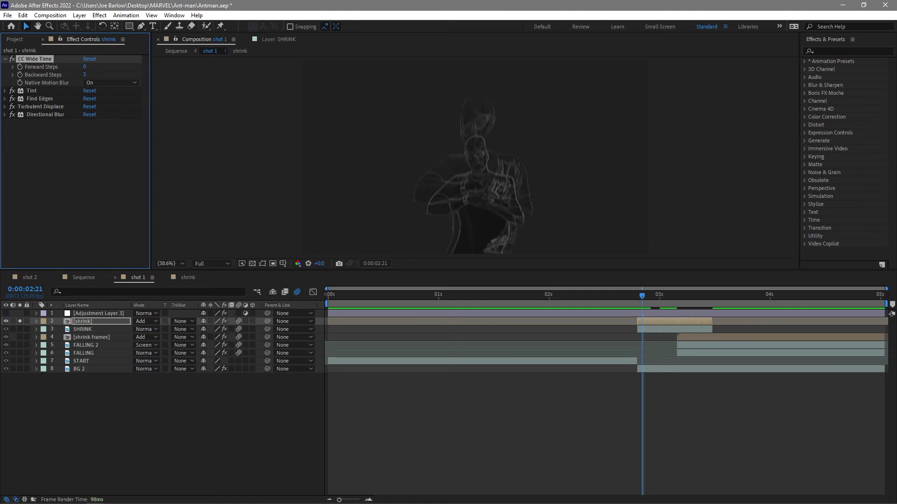
{"action": "mouse_move", "coordinate": [642, 296]}
{"action": "left_mouse_down"}
{"action": "mouse_move", "coordinate": [659, 295]}
{"action": "mouse_move", "coordinate": [633, 296]}
{"action": "mouse_move", "coordinate": [650, 295]}
{"action": "left_mouse_up"}
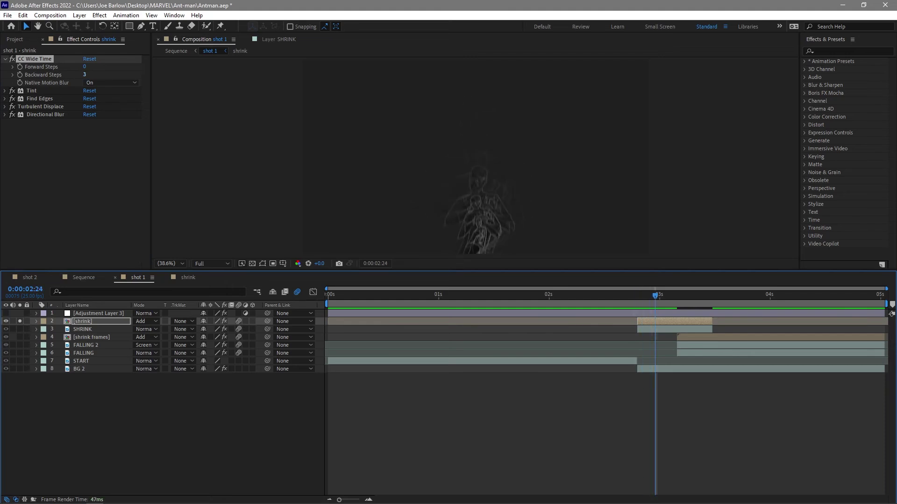
{"action": "left_click_drag", "start_coordinate": [84, 75], "coordinate": [93, 75]}
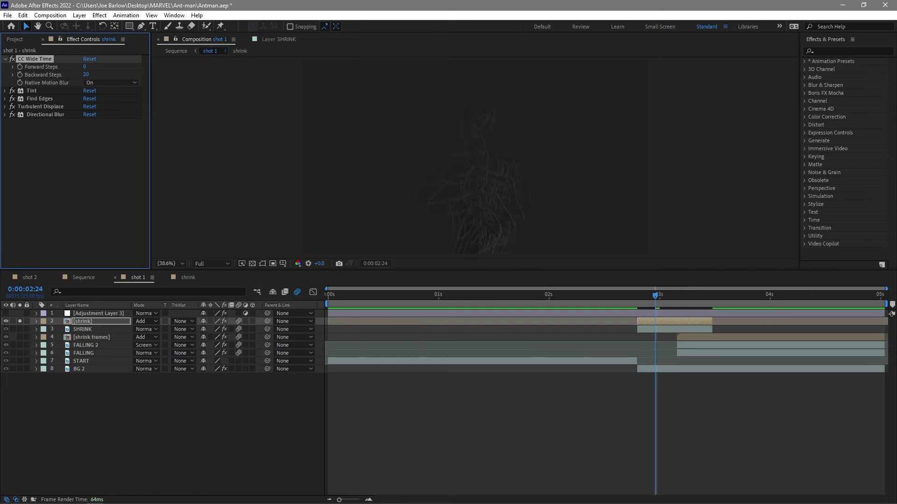
Step: Undo the last CC Wide Time Backward Steps change and review the [shrink] ghost outlines at 0:00:02:22 and 0:00:02:20
{"action": "key", "text": "ctrl+z"}
{"action": "mouse_move", "coordinate": [655, 295]}
{"action": "left_mouse_down"}
{"action": "mouse_move", "coordinate": [646, 295]}
{"action": "mouse_move", "coordinate": [663, 295]}
{"action": "mouse_move", "coordinate": [645, 296]}
{"action": "left_mouse_up"}
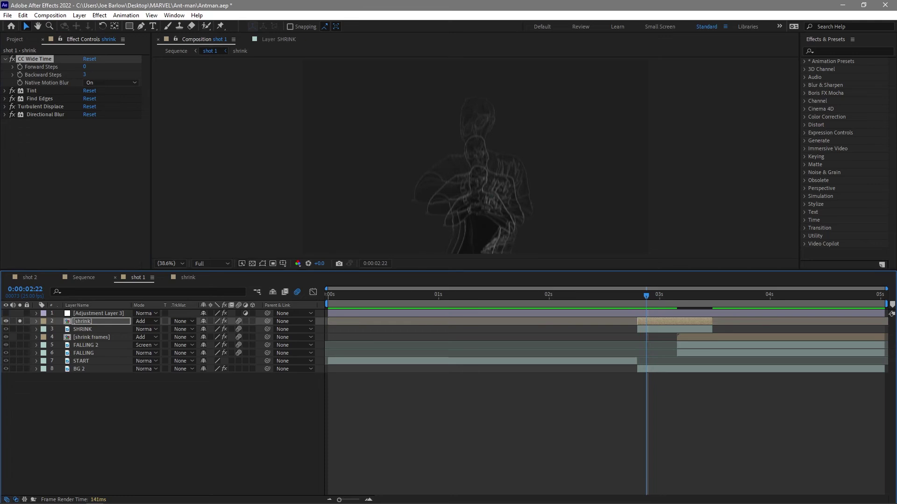
{"action": "left_click_drag", "start_coordinate": [85, 74], "coordinate": [84, 66]}
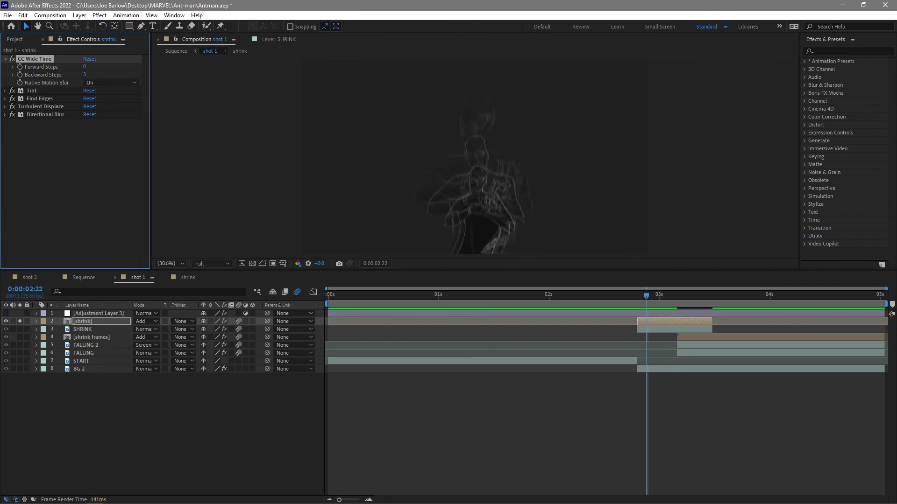
{"action": "mouse_move", "coordinate": [646, 295]}
{"action": "left_mouse_down"}
{"action": "mouse_move", "coordinate": [637, 296]}
{"action": "mouse_move", "coordinate": [659, 296]}
{"action": "mouse_move", "coordinate": [637, 296]}
{"action": "left_mouse_up"}
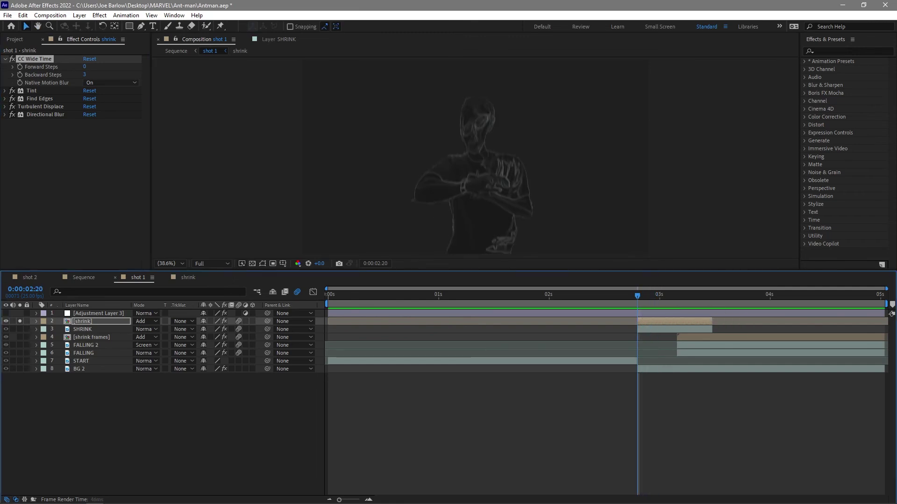
{"action": "key", "text": "Page_Down"}
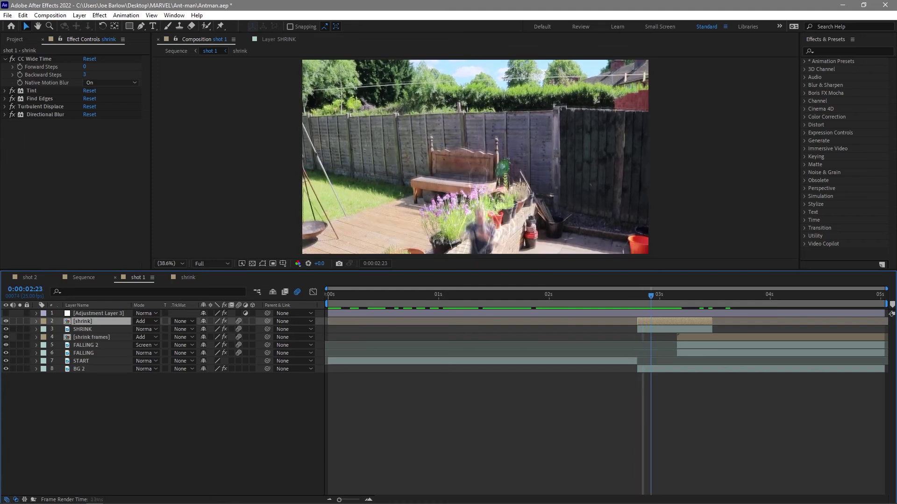
Step: Go to 0:00:03:16 in shot 1 and open the [shrink frames] precomp to examine its staggered frame layers and their Scale and Opacity keyframes
{"action": "left_click_drag", "start_coordinate": [650, 296], "coordinate": [731, 295]}
{"action": "left_click", "coordinate": [92, 337]}
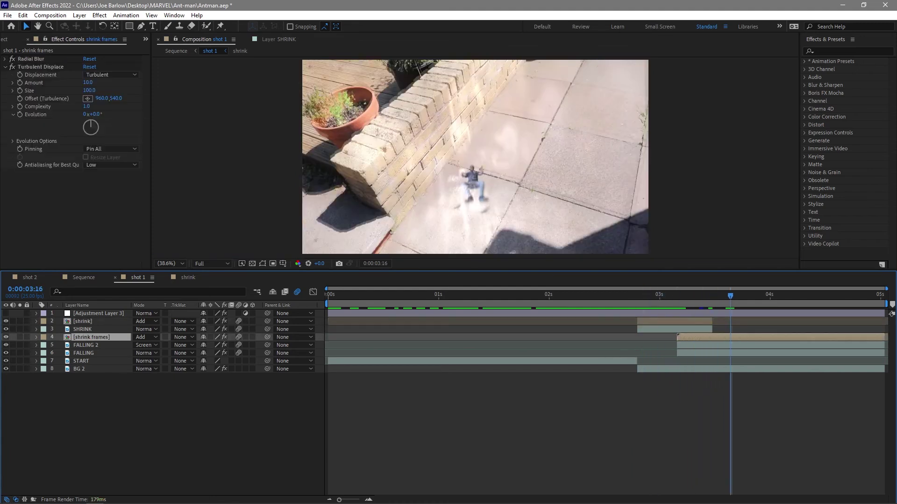
{"action": "double_click", "coordinate": [91, 338]}
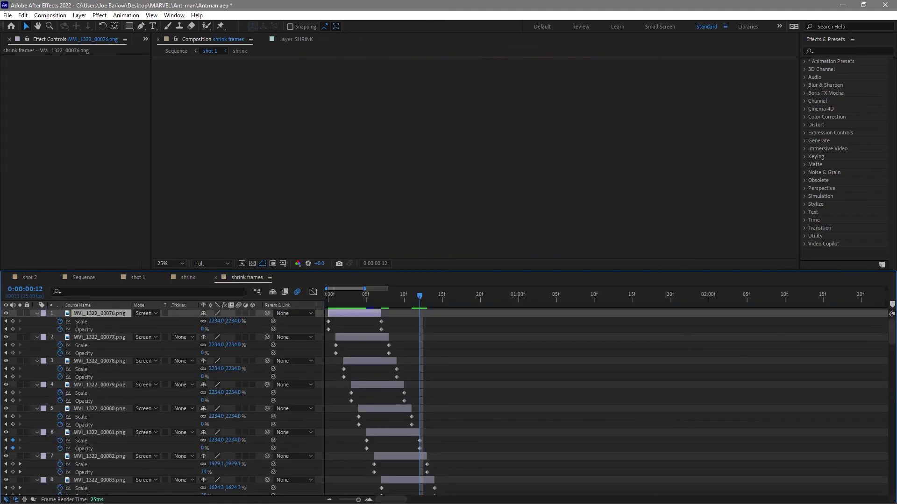
{"action": "key", "text": "space"}
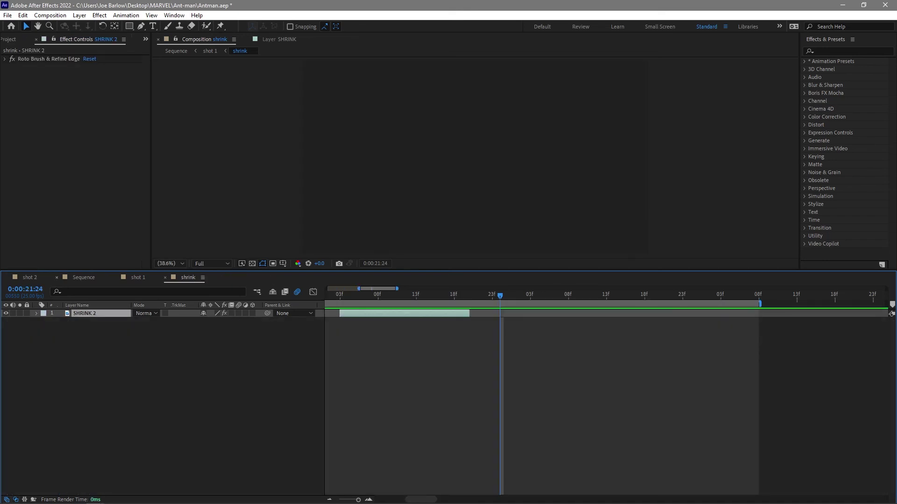
Step: Open the shot 2 composition and review the Sequence composition from 0:00:00:00
{"action": "left_click", "coordinate": [30, 277]}
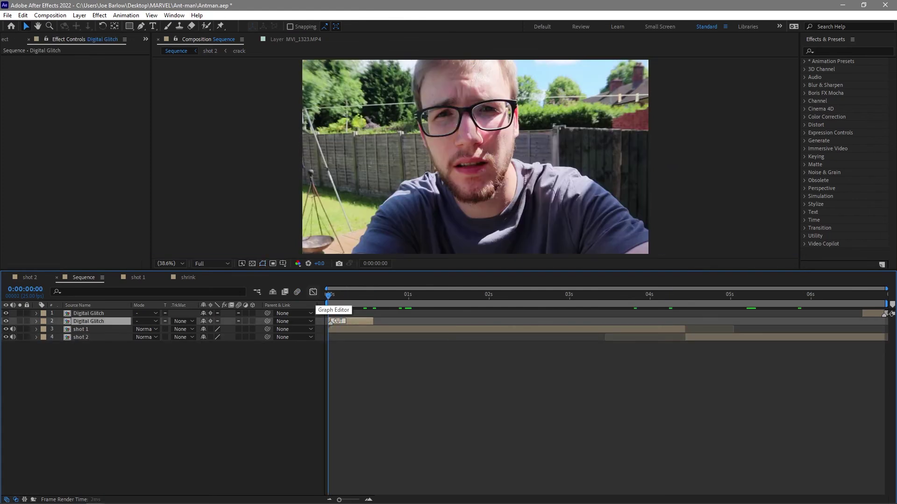
{"action": "mouse_move", "coordinate": [327, 288]}
{"action": "left_mouse_down"}
{"action": "mouse_move", "coordinate": [334, 288]}
{"action": "mouse_move", "coordinate": [326, 289]}
{"action": "left_mouse_up"}
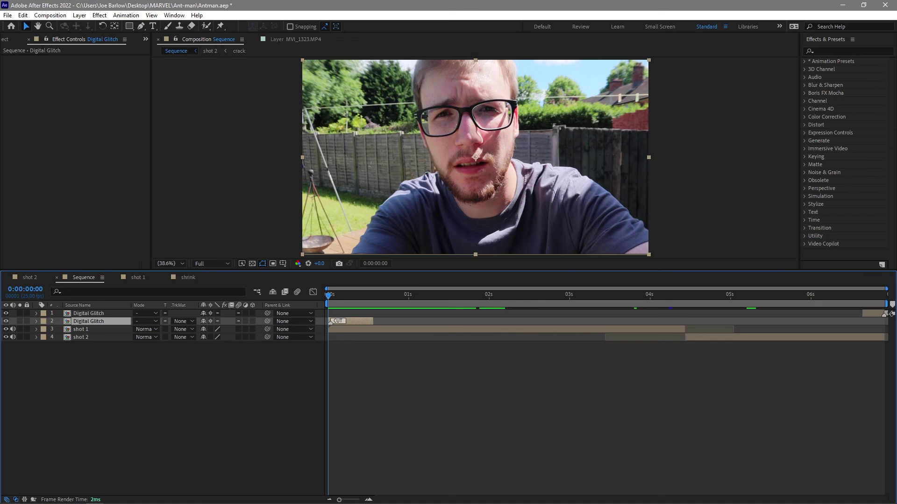